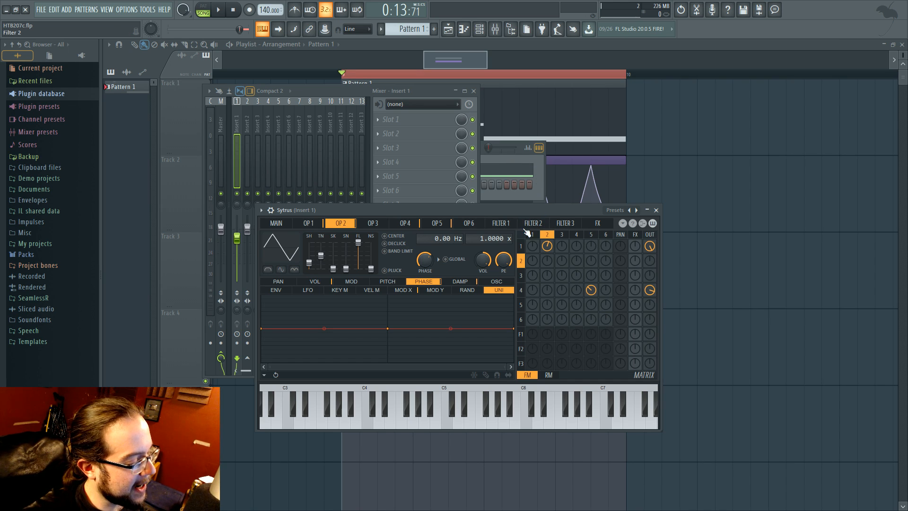
# Show operator 1's oscillator harmonics in the existing Sytrus, and add a second Sytrus instance to the project.
pyautogui.click(308, 223)
pyautogui.click(495, 282)
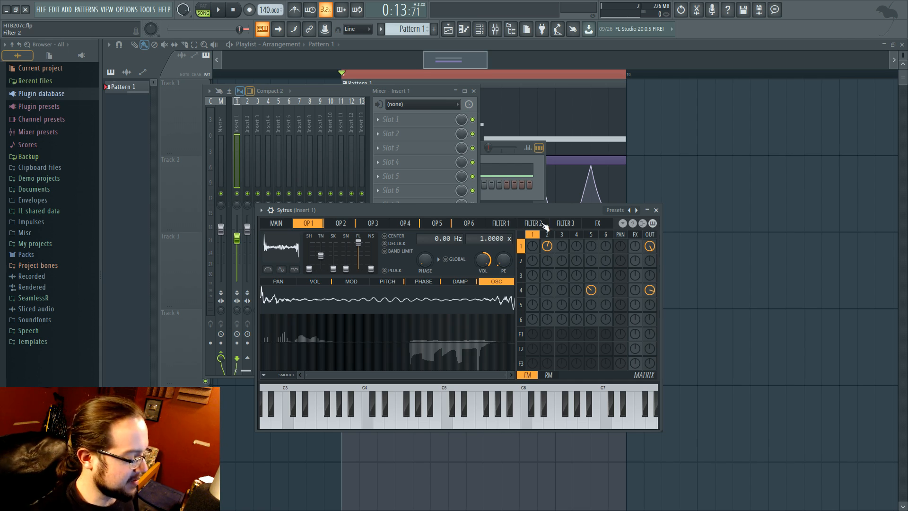
pyautogui.press('F8')
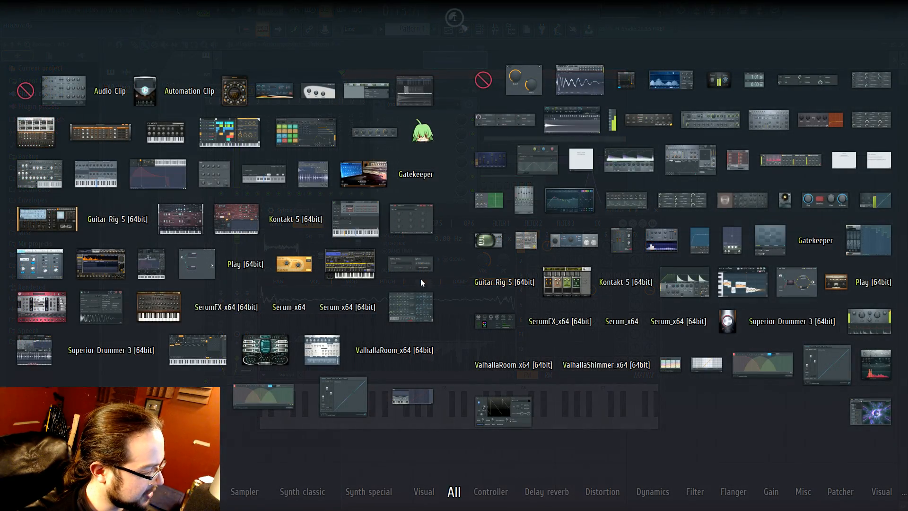
pyautogui.click(198, 350)
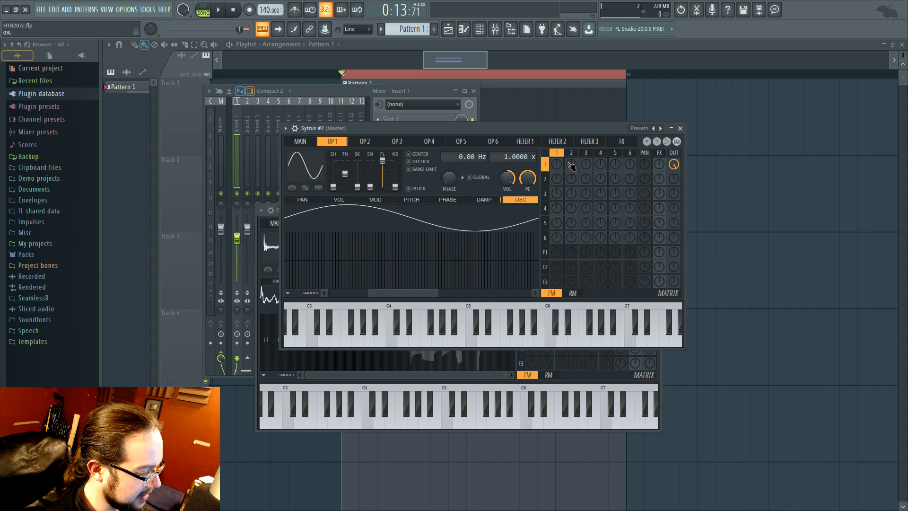
# Create a new pattern, paste the copied notes into the Sytrus #2 channel, and bring up its editor.
pyautogui.press('F6')
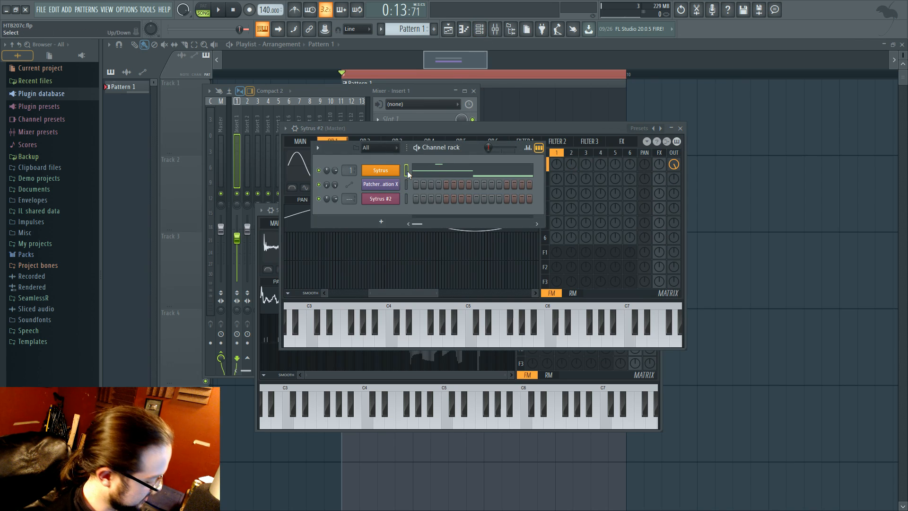
pyautogui.press('F4')
pyautogui.click(409, 203)
pyautogui.hotkey('ctrl', 'v')
pyautogui.click(375, 200)
pyautogui.click(378, 202)
# Switch to pattern playback and audition operator 2 to 1 frequency modulation in Sytrus #2.
pyautogui.press('space')
pyautogui.press('space')
pyautogui.press('l')
pyautogui.press('space')
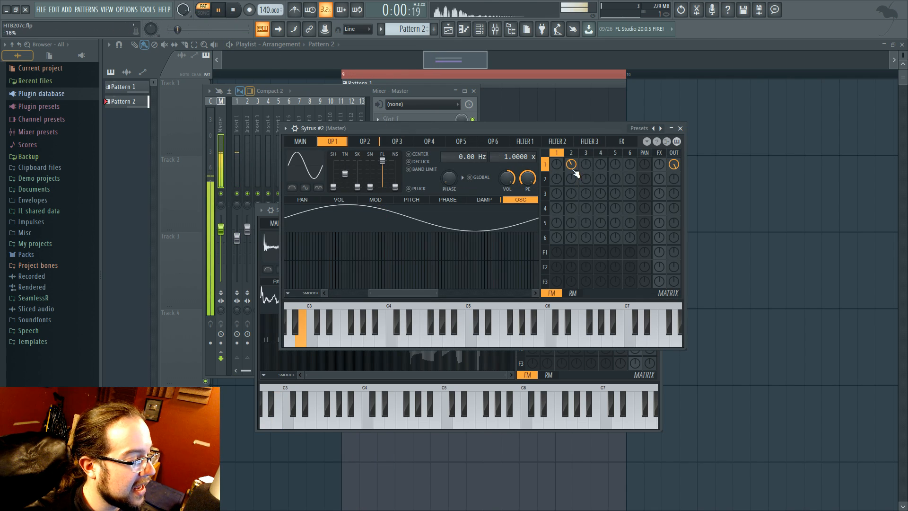
pyautogui.press('space')
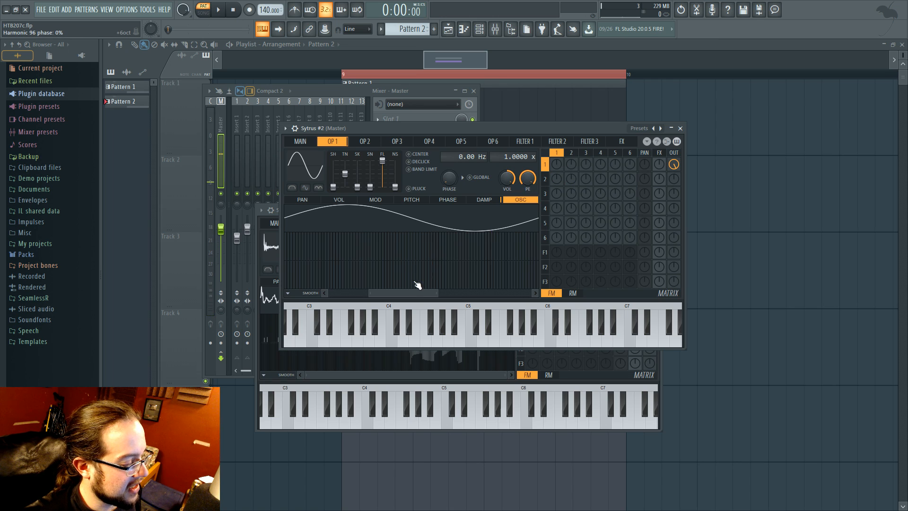
# Sketch test harmonics in operator 1's oscillator, and reduce them to the fundamental plus one single higher harmonic.
pyautogui.moveTo(409, 293); pyautogui.dragTo(298, 294)
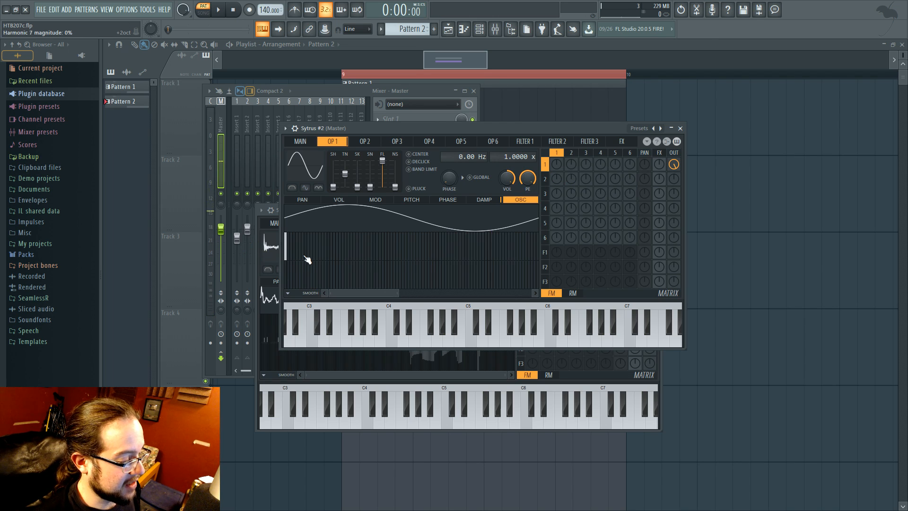
pyautogui.moveTo(294, 246); pyautogui.dragTo(467, 274)
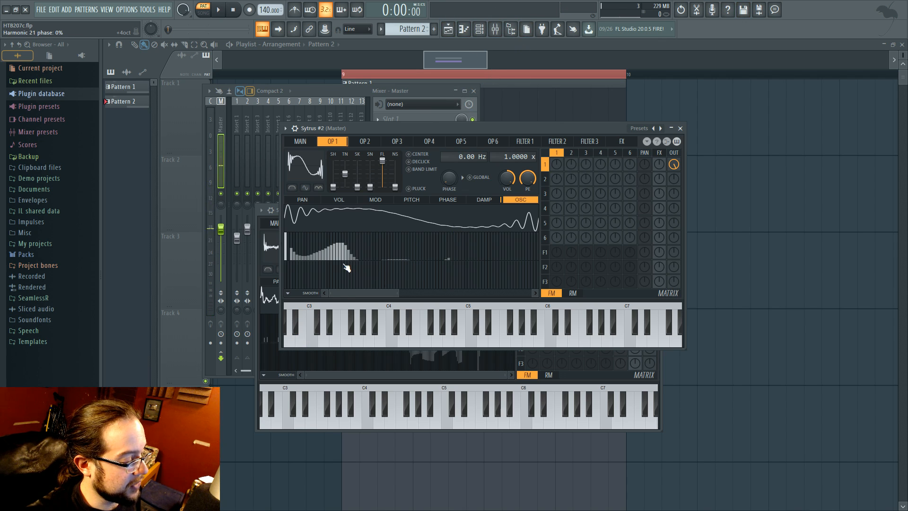
pyautogui.moveTo(336, 263)
pyautogui.mouseDown()
pyautogui.moveTo(329, 280)
pyautogui.moveTo(294, 280)
pyautogui.moveTo(406, 274)
pyautogui.mouseUp()
pyautogui.click(375, 250)
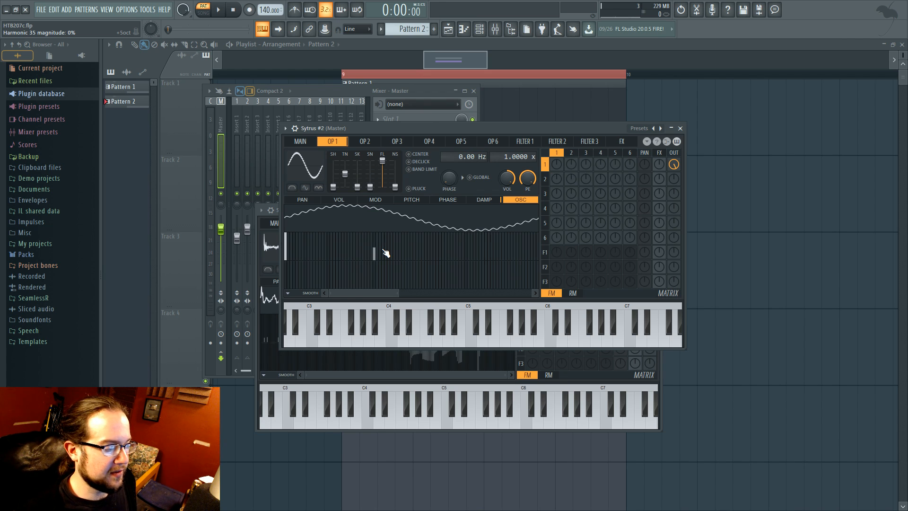
# Play Pattern 2 while adding a small amount of operator 2 to 1 frequency modulation.
pyautogui.press('space')
pyautogui.moveTo(572, 166); pyautogui.dragTo(571, 167)
pyautogui.press('space')
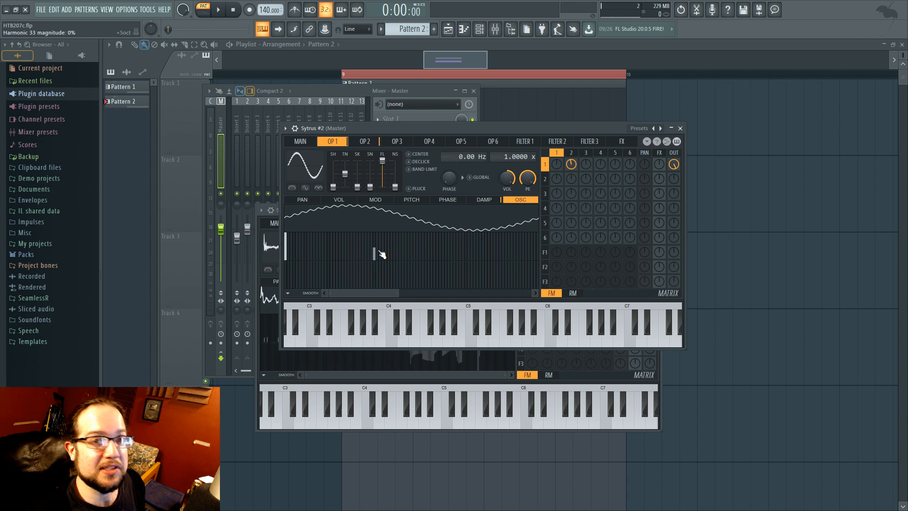
# Remove the fundamental from operator 1's oscillator and draw three small separate clusters of higher harmonics.
pyautogui.rightClick(286, 247)
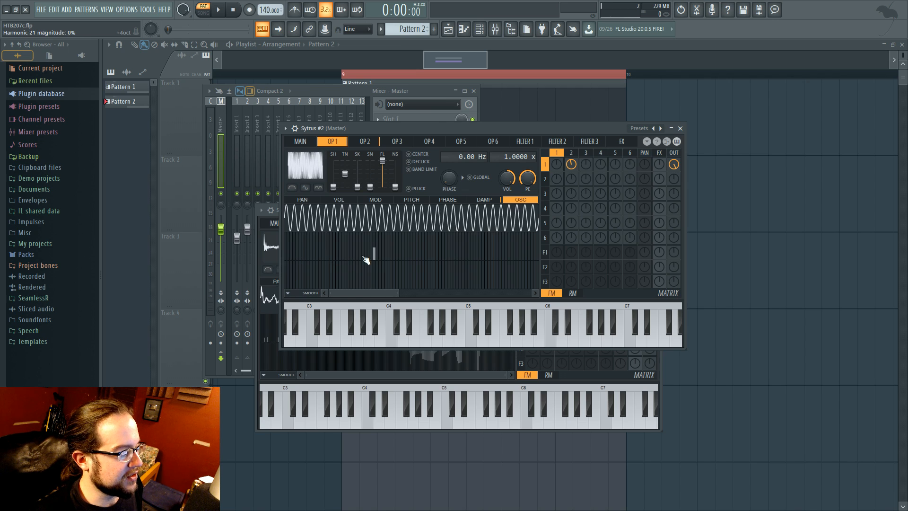
pyautogui.moveTo(368, 258); pyautogui.dragTo(419, 251)
pyautogui.moveTo(328, 258); pyautogui.dragTo(339, 254)
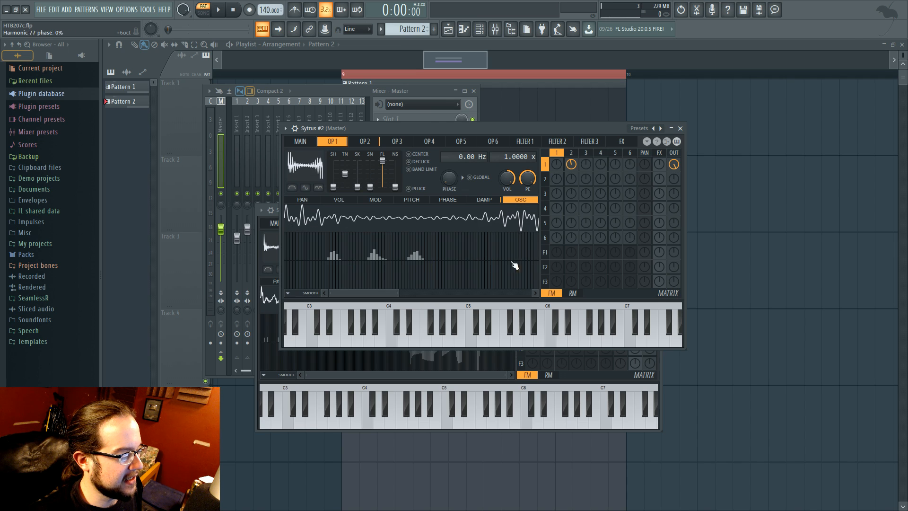
# Reset operator 2 to 1 frequency modulation in Sytrus #2, and sweep it again while playing Pattern 2.
pyautogui.moveTo(571, 164); pyautogui.dragTo(574, 167)
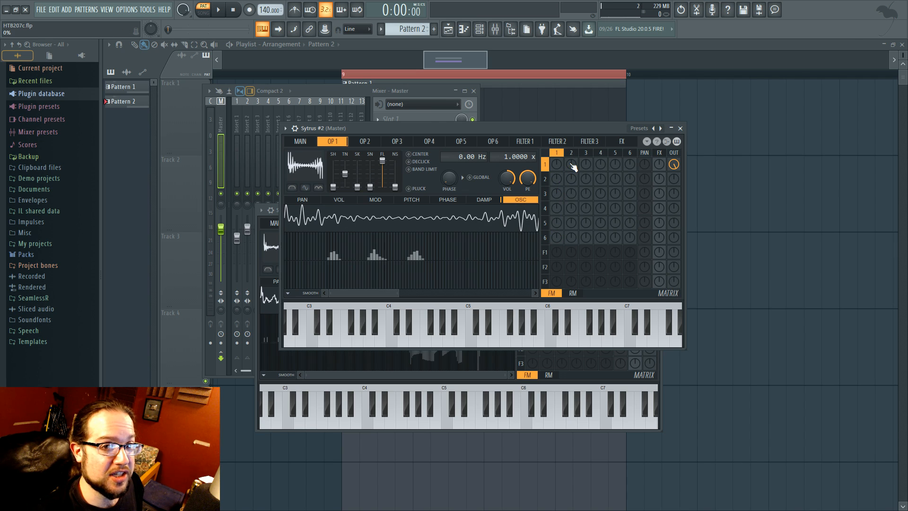
pyautogui.click(572, 154)
pyautogui.press('space')
pyautogui.click(557, 152)
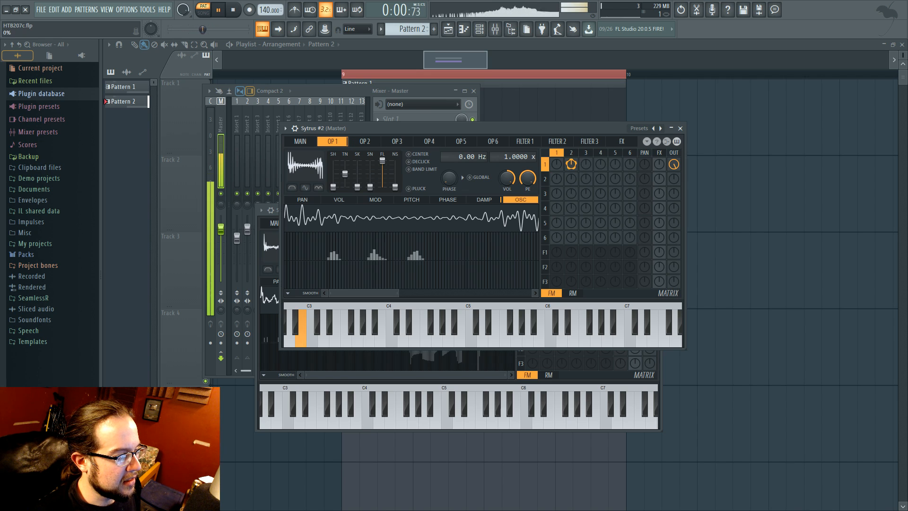
pyautogui.press('space')
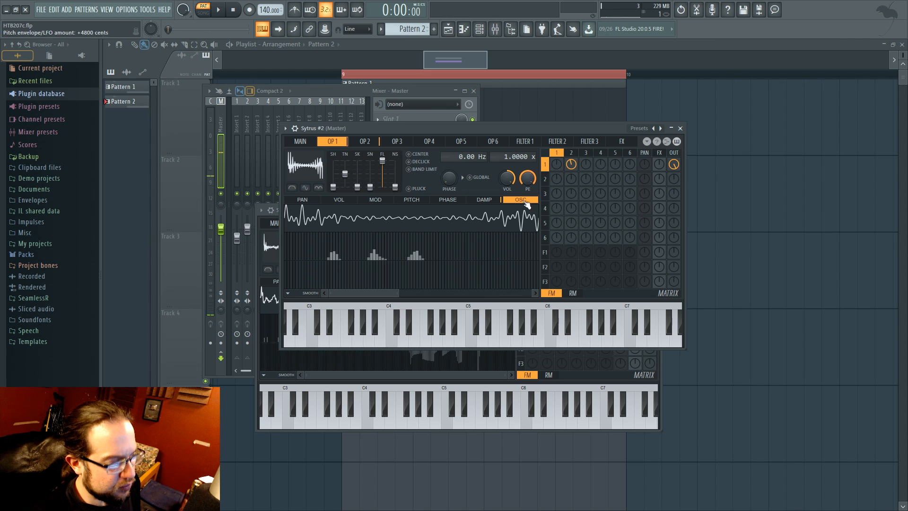
# Return to the Sytrus on Insert 1 and mute operator 4's output and its frequency modulation from operator 5.
pyautogui.click(548, 376)
pyautogui.click(527, 375)
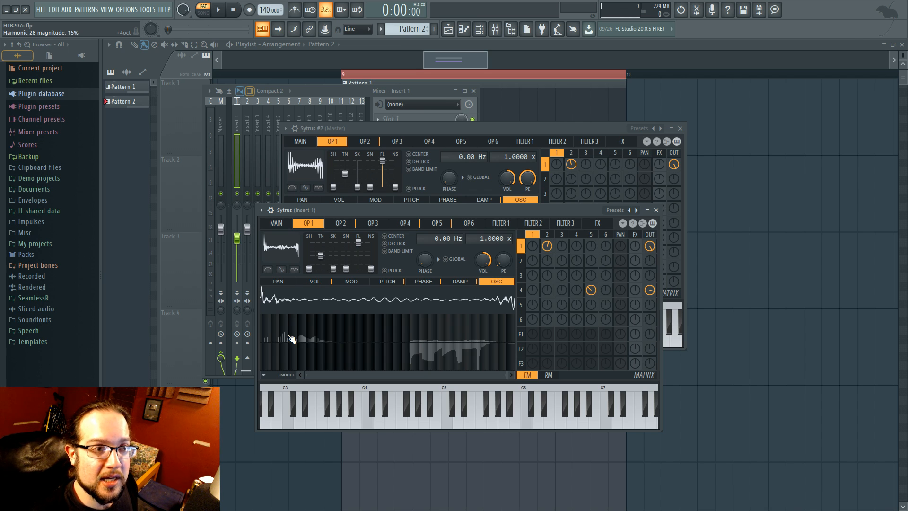
pyautogui.rightClick(648, 292)
pyautogui.rightClick(595, 291)
# Stop Pattern 2, play the arrangement in song mode, and reopen the first Sytrus channel's editor.
pyautogui.press('space')
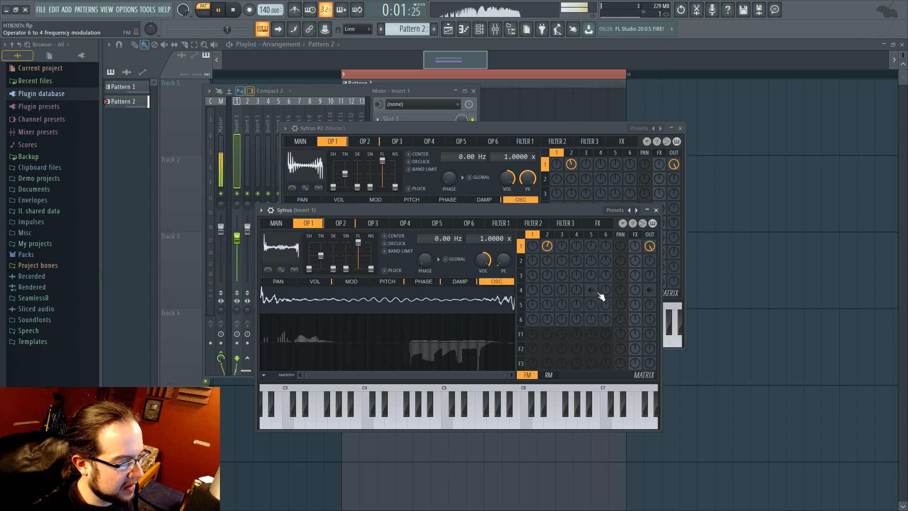
pyautogui.press('space')
pyautogui.click(450, 29)
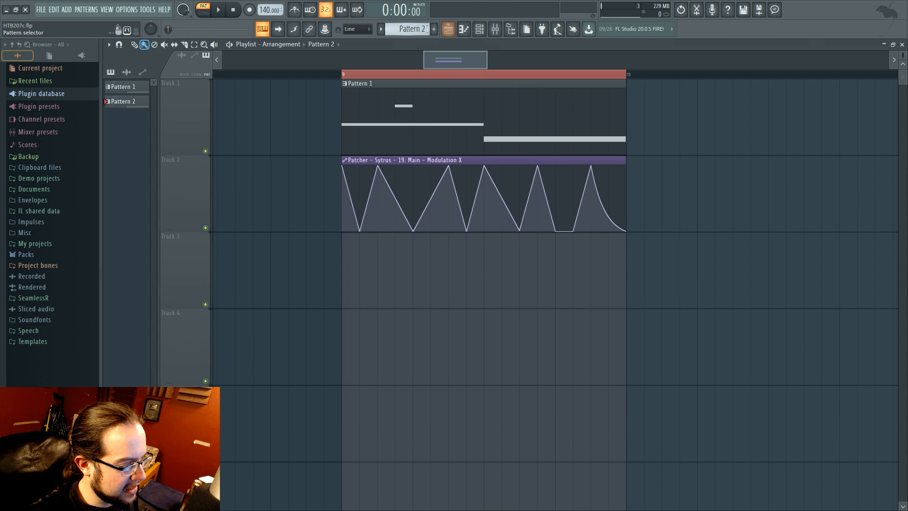
pyautogui.click(463, 29)
pyautogui.click(449, 29)
pyautogui.press('l')
pyautogui.press('space')
pyautogui.click(479, 30)
pyautogui.click(394, 170)
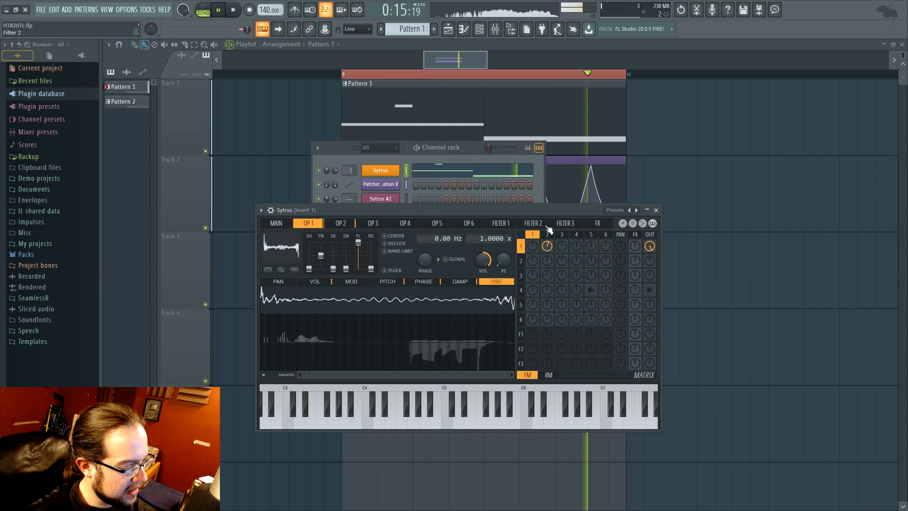
# Compare the sound during playback with operator 4's output and modulation unmuted and muted again.
pyautogui.rightClick(593, 290)
pyautogui.rightClick(650, 290)
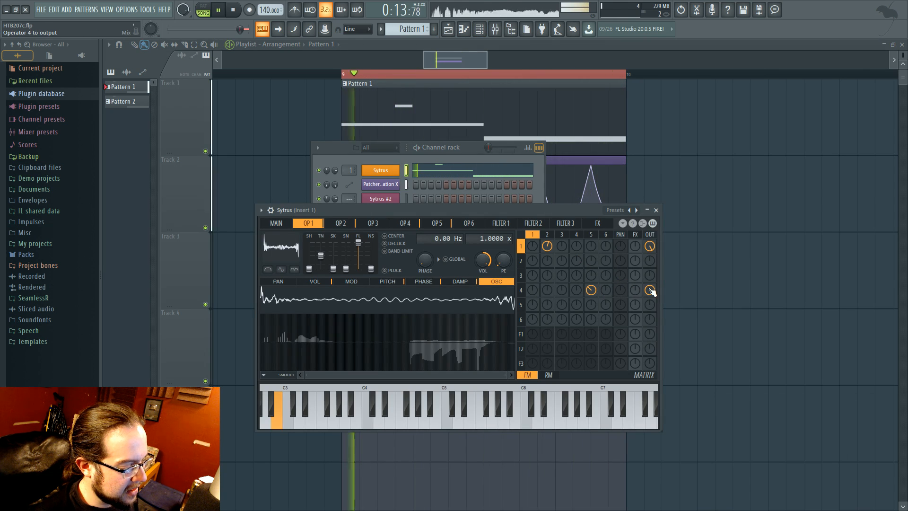
pyautogui.rightClick(650, 290)
pyautogui.rightClick(592, 290)
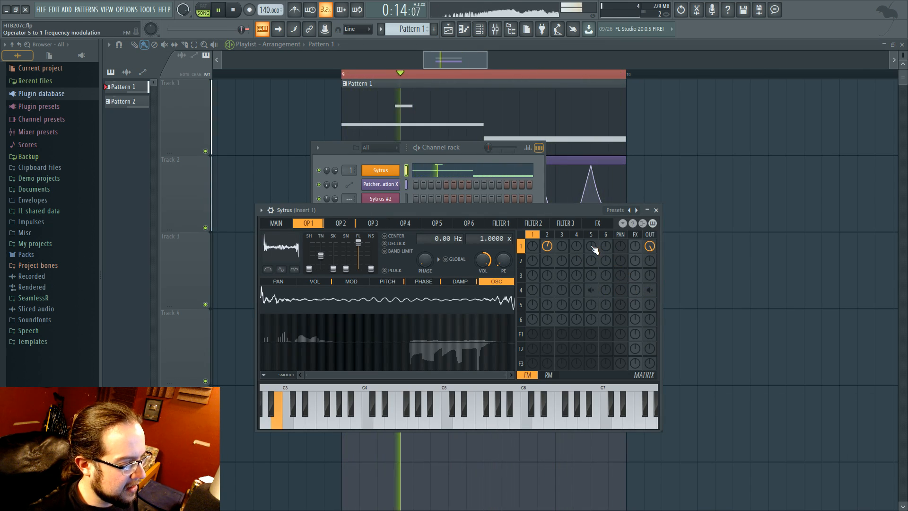
pyautogui.press('space')
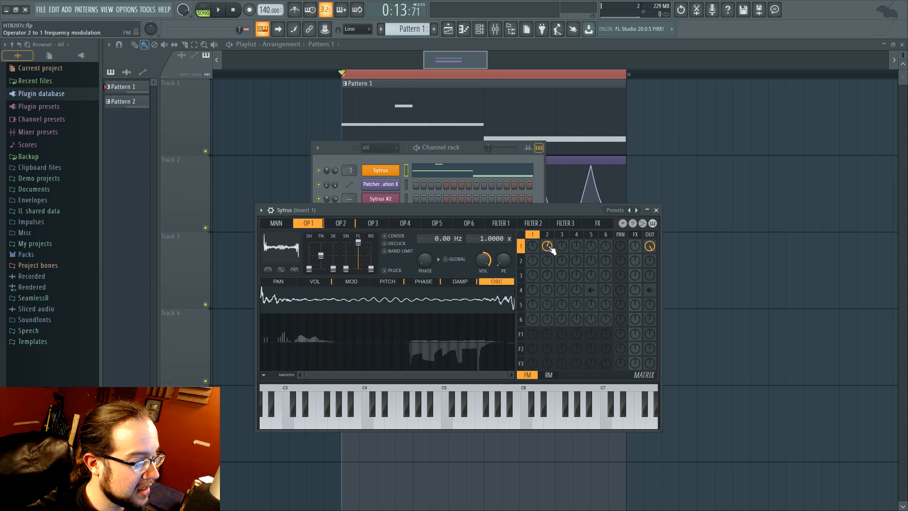
# Play the song with operator 2 to 1 frequency modulation muted.
pyautogui.press('space')
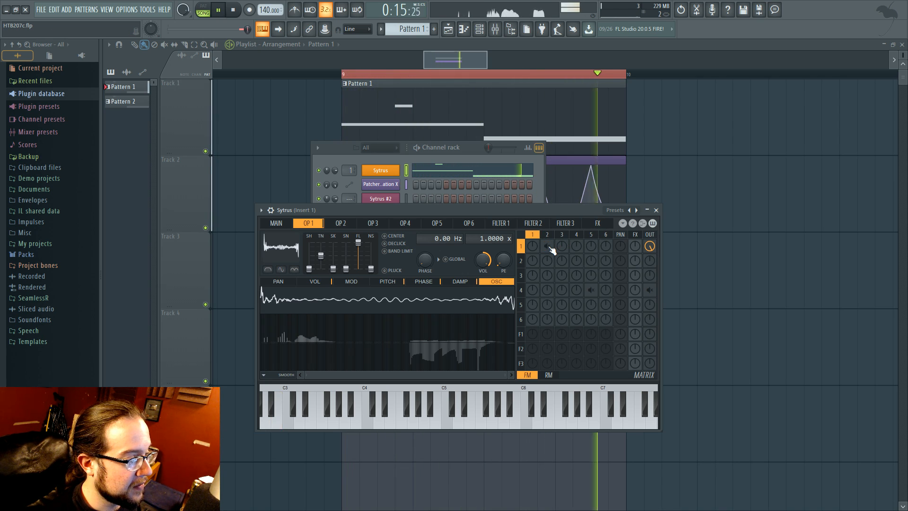
pyautogui.press('space')
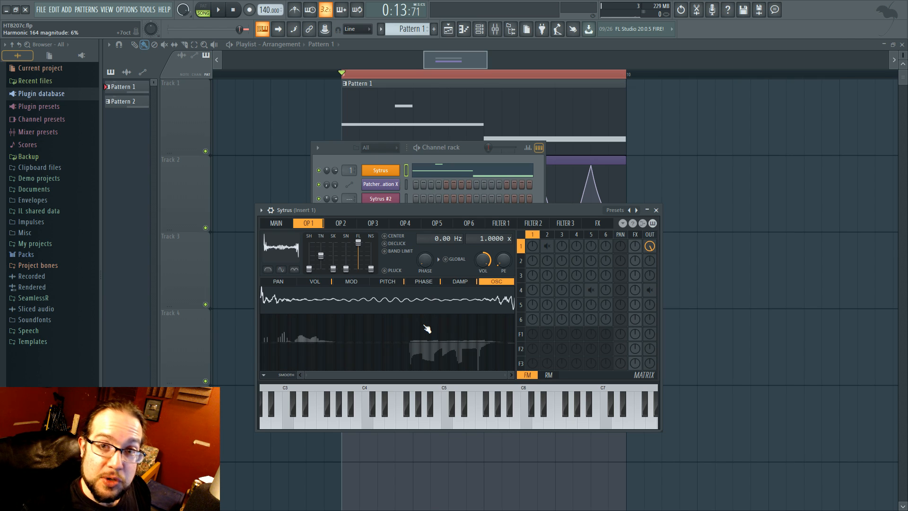
# Examine operator 2's oscillator waveform and return to operator 1's harmonics.
pyautogui.click(549, 234)
pyautogui.click(542, 237)
pyautogui.click(546, 235)
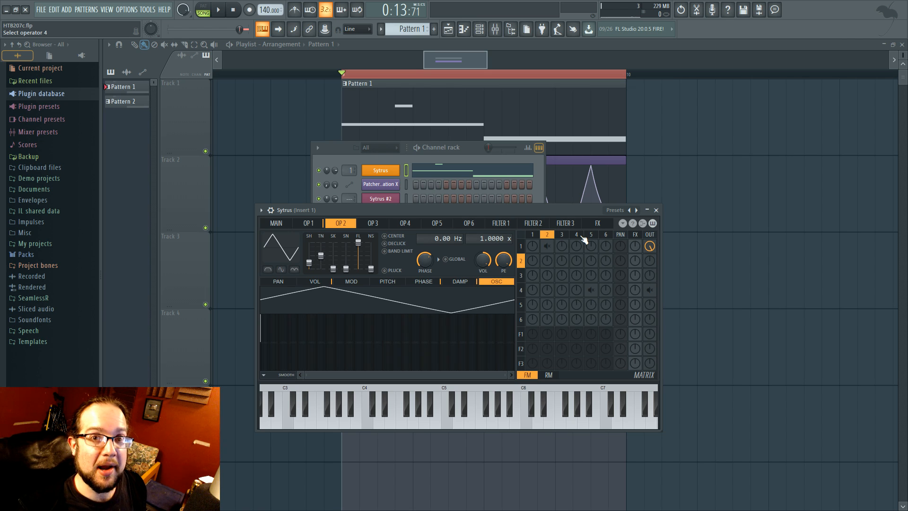
pyautogui.click(542, 236)
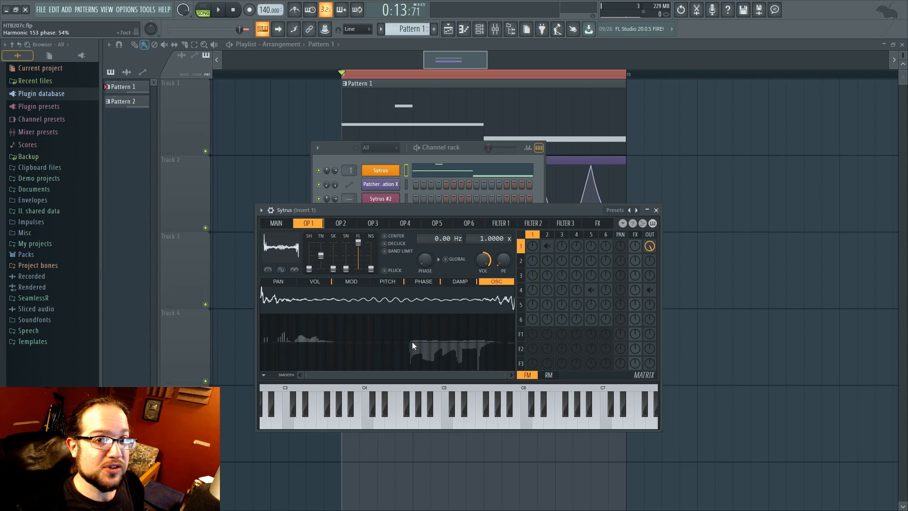
# Re-enable operator 2 to 1 frequency modulation and play the song with it active.
pyautogui.moveTo(554, 257); pyautogui.dragTo(548, 240)
pyautogui.press('space')
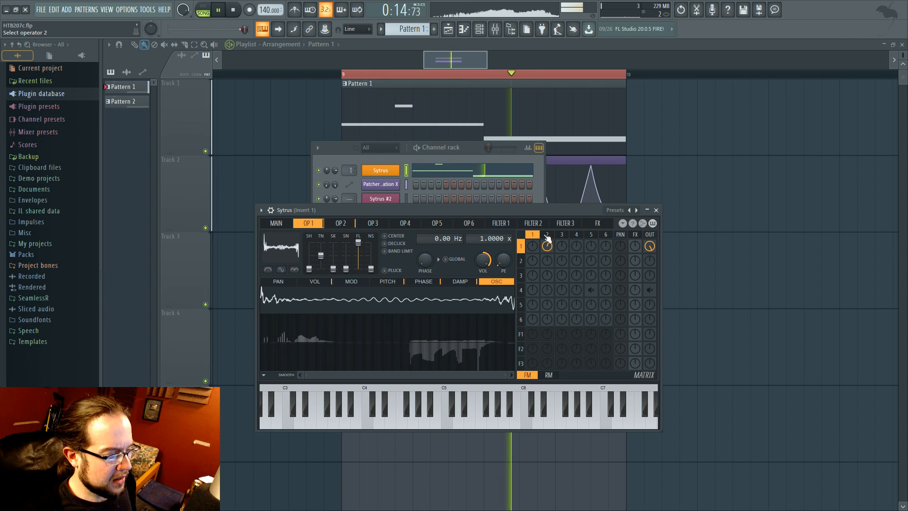
pyautogui.press('space')
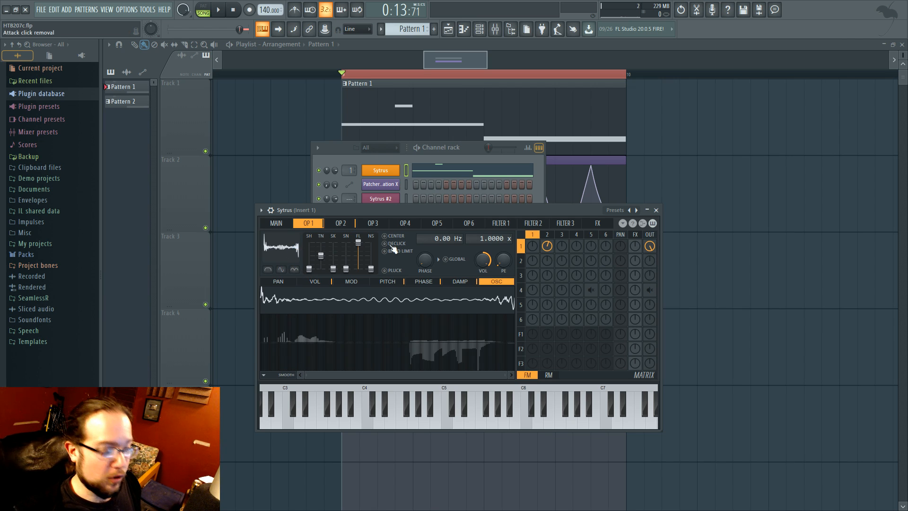
# Examine operator 2's Mod X phase envelope, and check the matrix's RM mode before returning to FM.
pyautogui.click(548, 235)
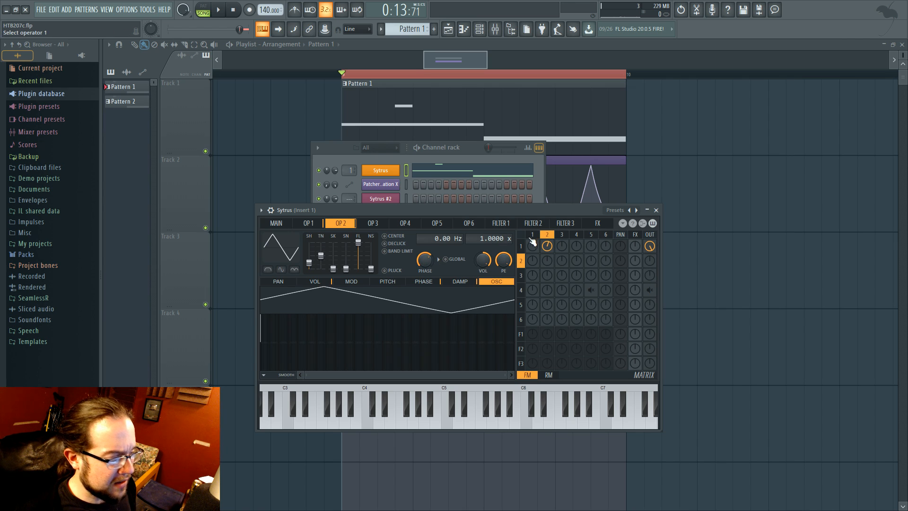
pyautogui.click(336, 283)
pyautogui.click(423, 281)
pyautogui.click(403, 290)
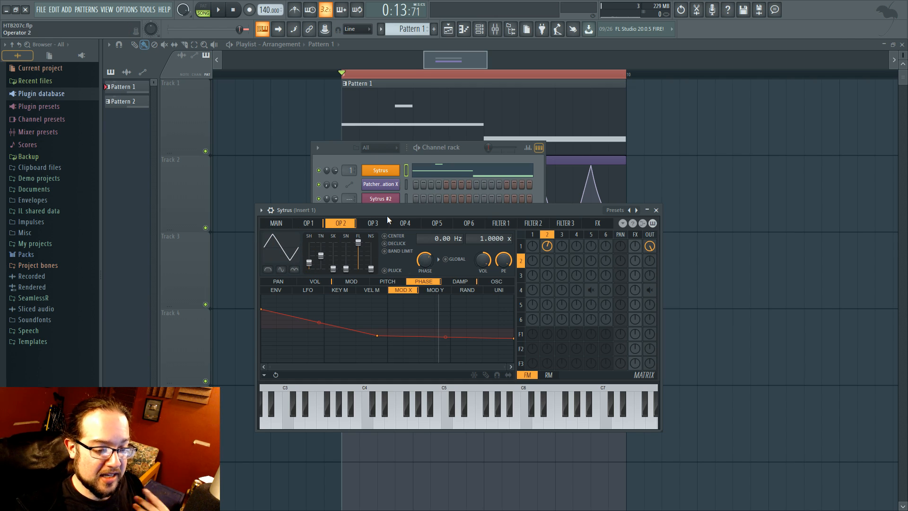
pyautogui.click(549, 375)
pyautogui.click(527, 375)
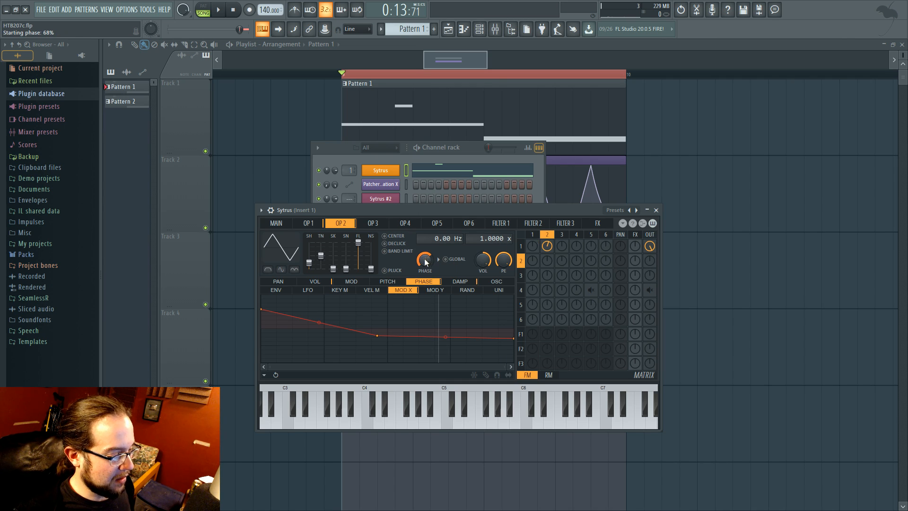
# Sweep operator 2's starting phase during playback, set it to about 47%, and audition the result.
pyautogui.press('space')
pyautogui.moveTo(425, 262); pyautogui.dragTo(426, 274)
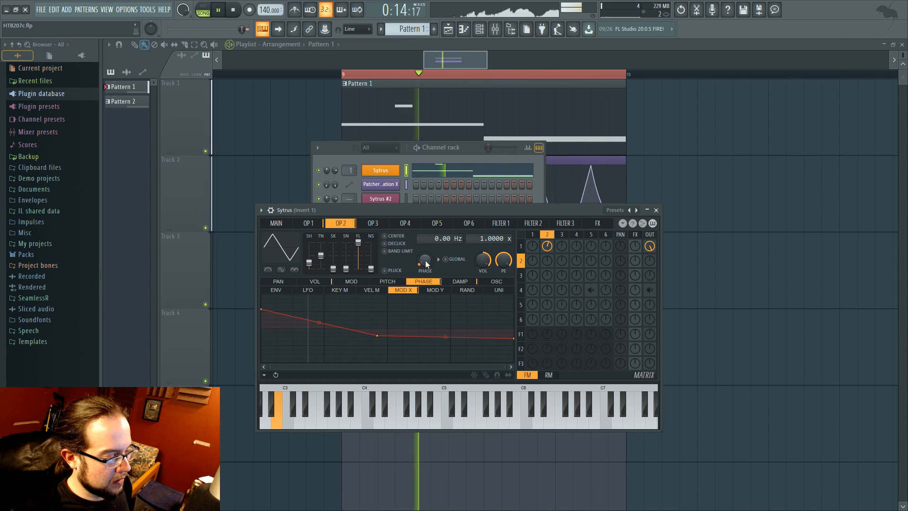
pyautogui.moveTo(425, 264); pyautogui.dragTo(426, 258)
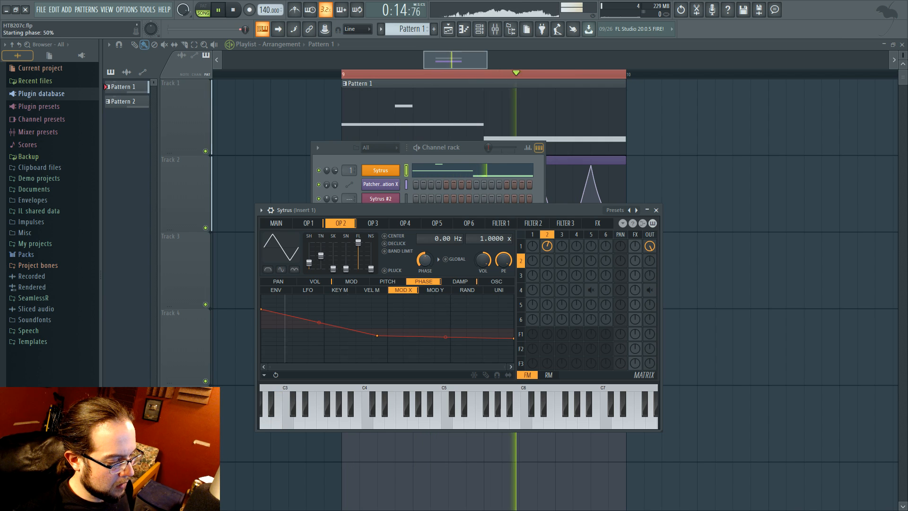
pyautogui.moveTo(426, 260); pyautogui.dragTo(425, 266)
pyautogui.press('space')
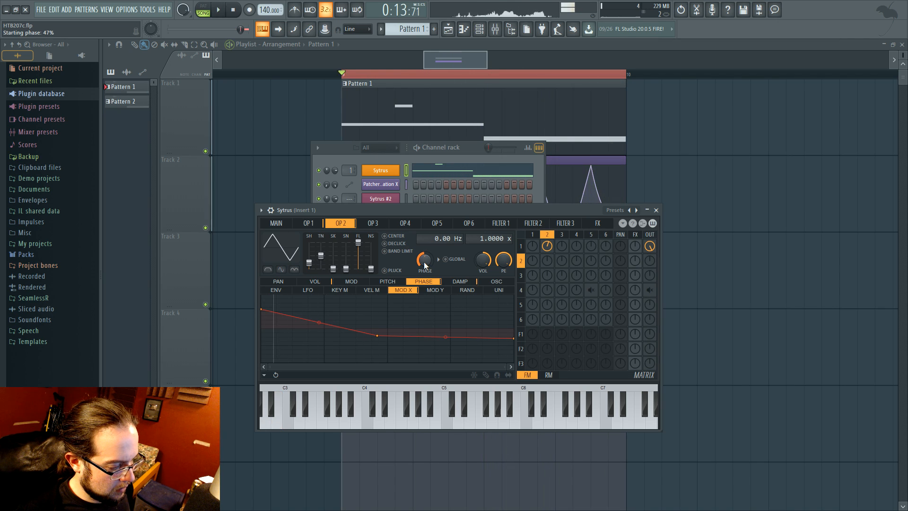
pyautogui.press('space')
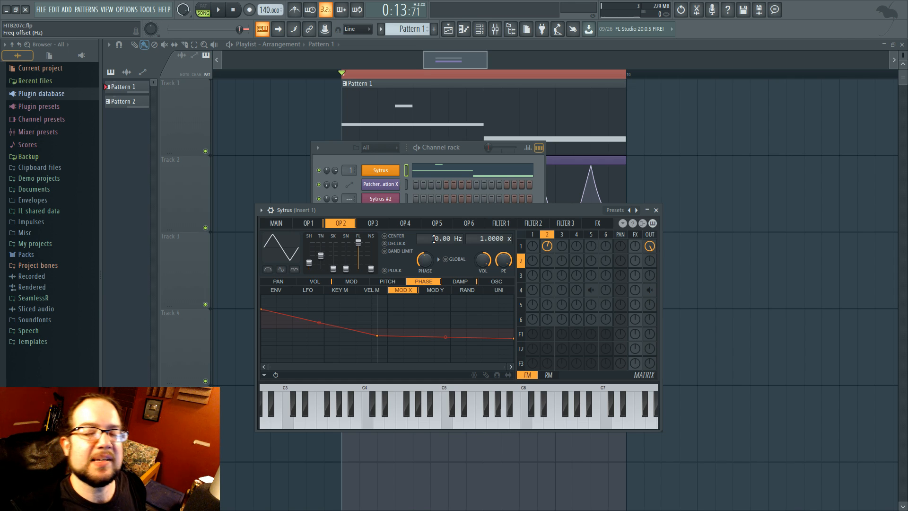
# Enable operator 4's output and the operator 5 to 4 frequency modulation while auditioning the song.
pyautogui.rightClick(649, 291)
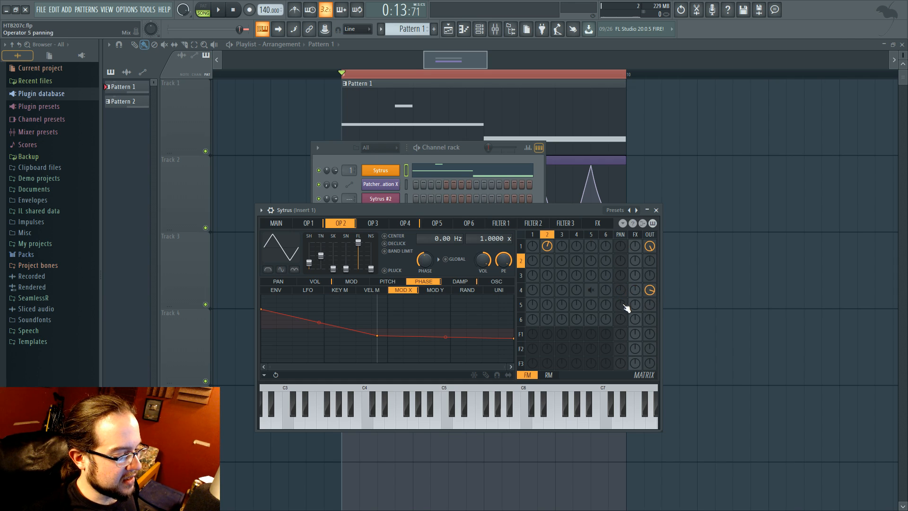
pyautogui.press('space')
pyautogui.rightClick(593, 292)
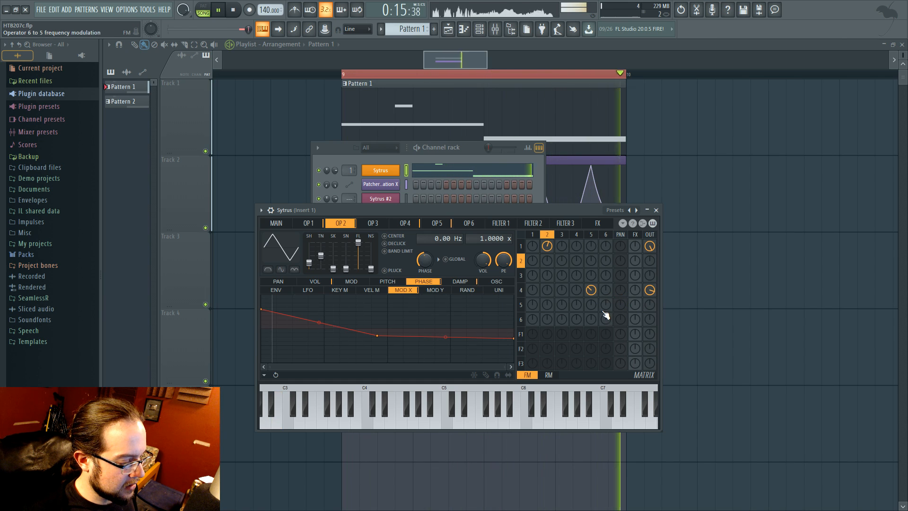
pyautogui.press('space')
# Mute operator 1's output, compare operators 4 and 5, and play the song to hear operator 4 on its own.
pyautogui.rightClick(649, 246)
pyautogui.click(592, 234)
pyautogui.click(577, 235)
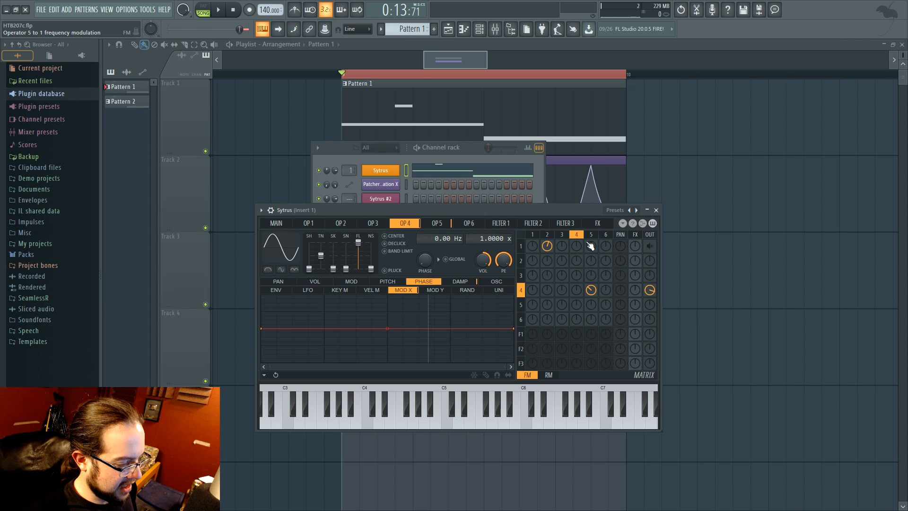
pyautogui.click(591, 235)
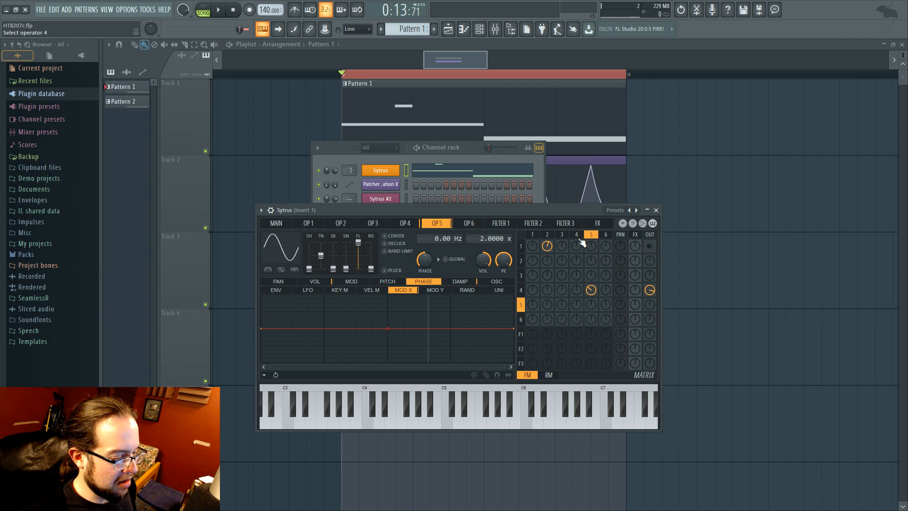
pyautogui.press('space')
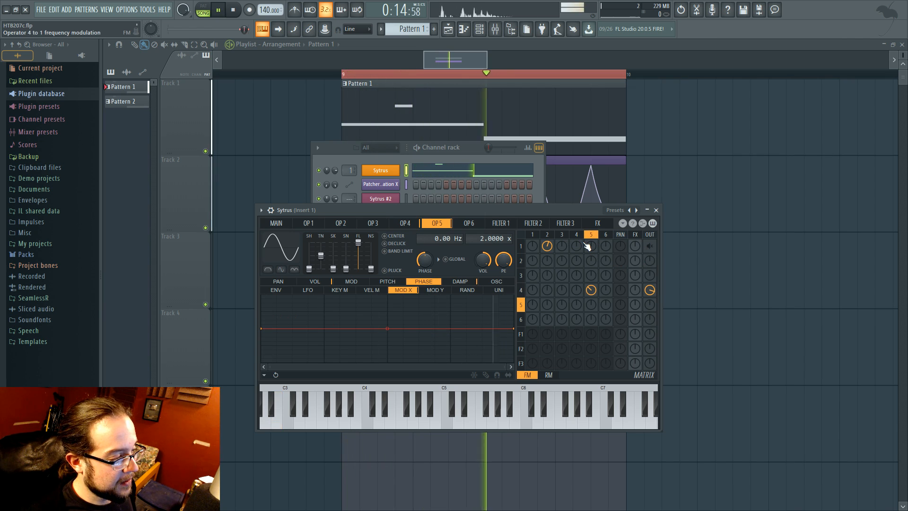
pyautogui.press('space')
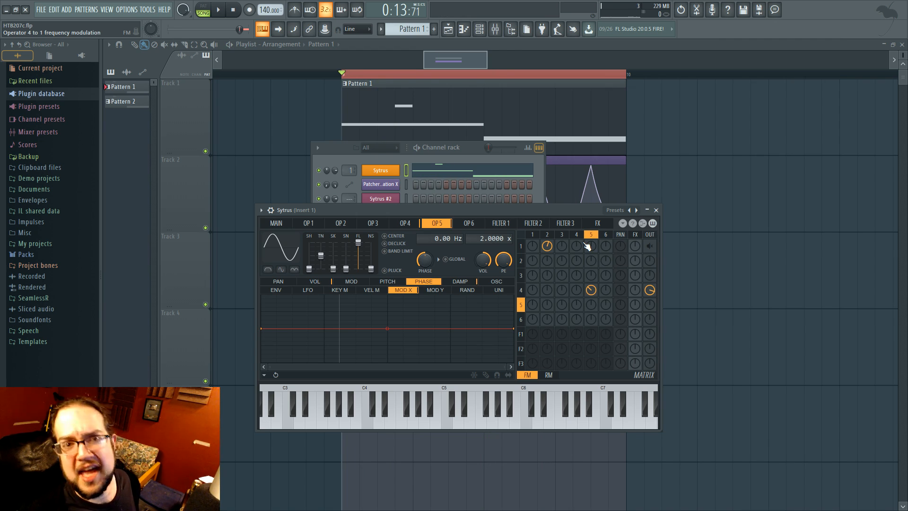
# Re-enable operator 1's output and set operator 4's output level to about 59% while the song plays.
pyautogui.rightClick(651, 249)
pyautogui.press('space')
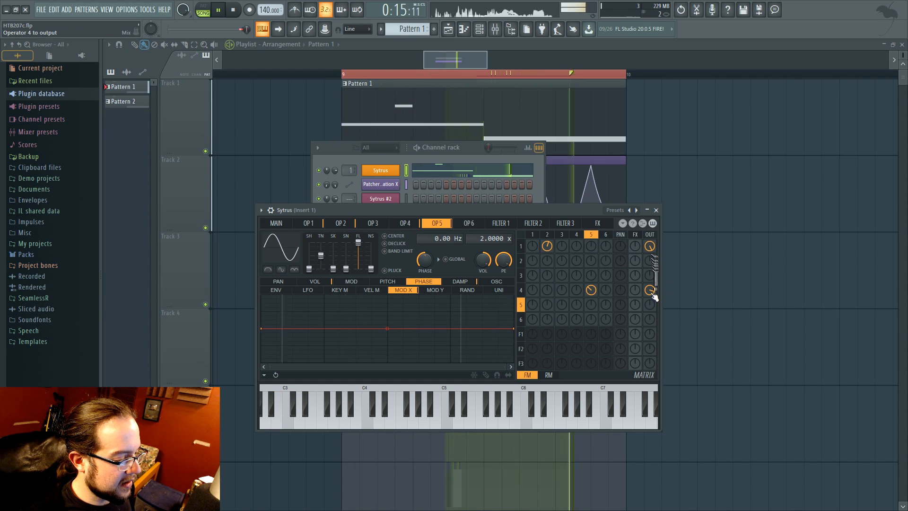
pyautogui.moveTo(651, 291); pyautogui.dragTo(651, 298)
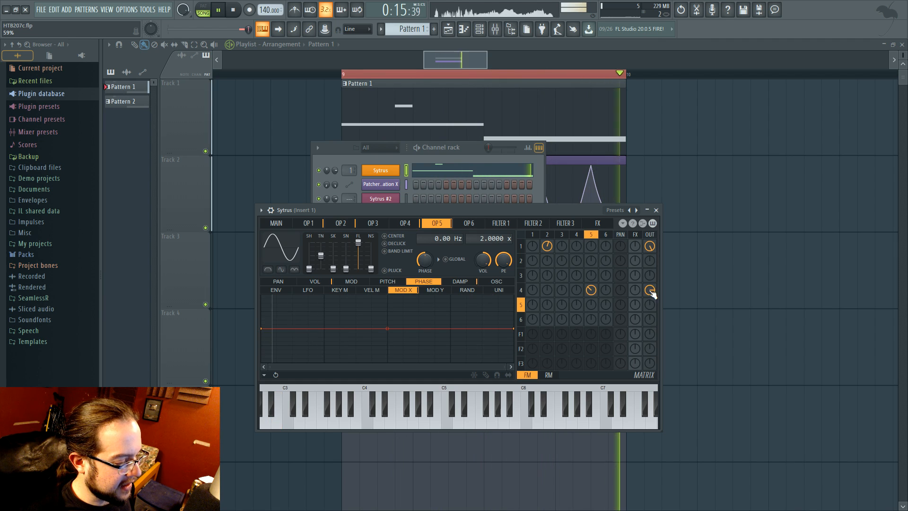
pyautogui.press('space')
# Mute the operator 5 to 4 frequency modulation and show operator 2's volume Mod X mapping.
pyautogui.rightClick(591, 290)
pyautogui.click(547, 246)
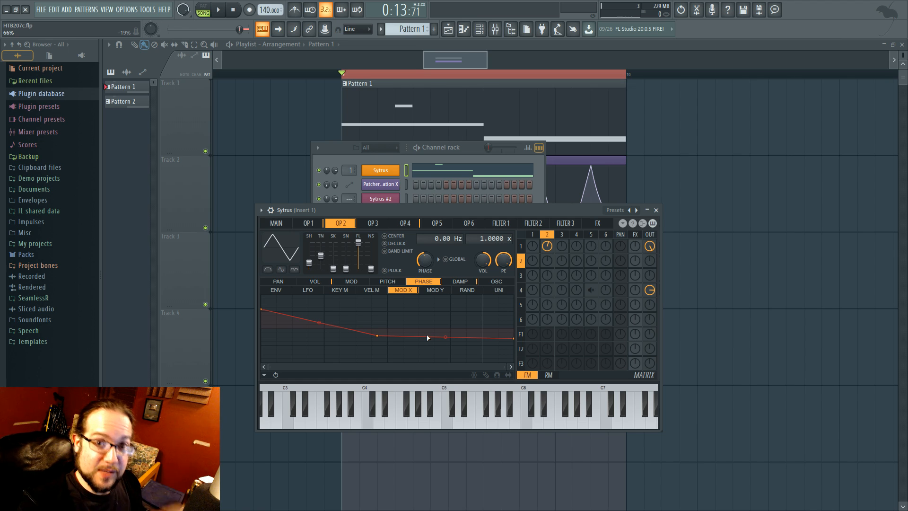
pyautogui.click(326, 282)
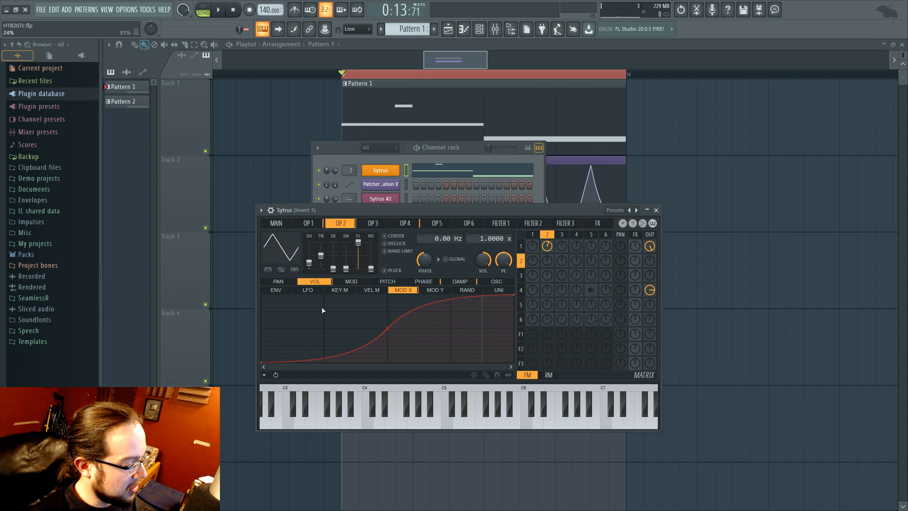
# Compare operators 1 and 2, checking operator 1's phase Mod X mapping and oscillator harmonics.
pyautogui.click(539, 235)
pyautogui.click(546, 235)
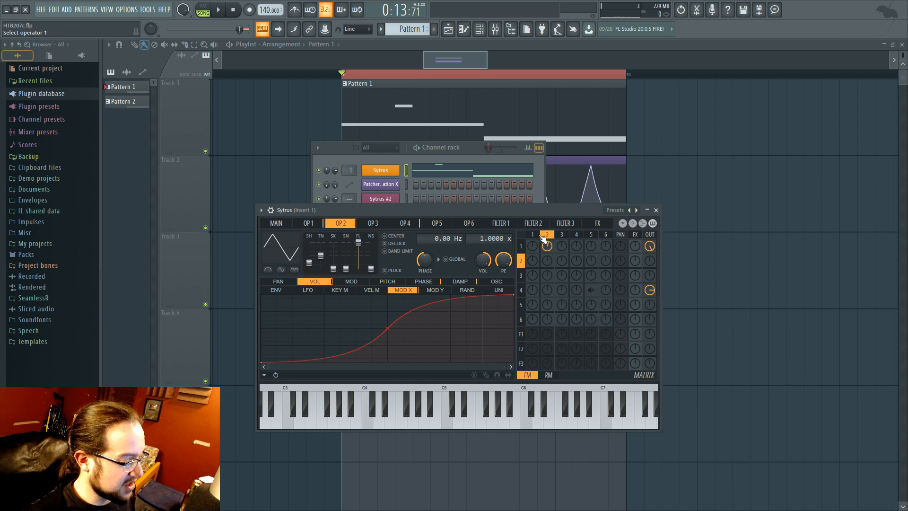
pyautogui.click(532, 235)
pyautogui.click(547, 235)
pyautogui.click(533, 235)
pyautogui.click(453, 283)
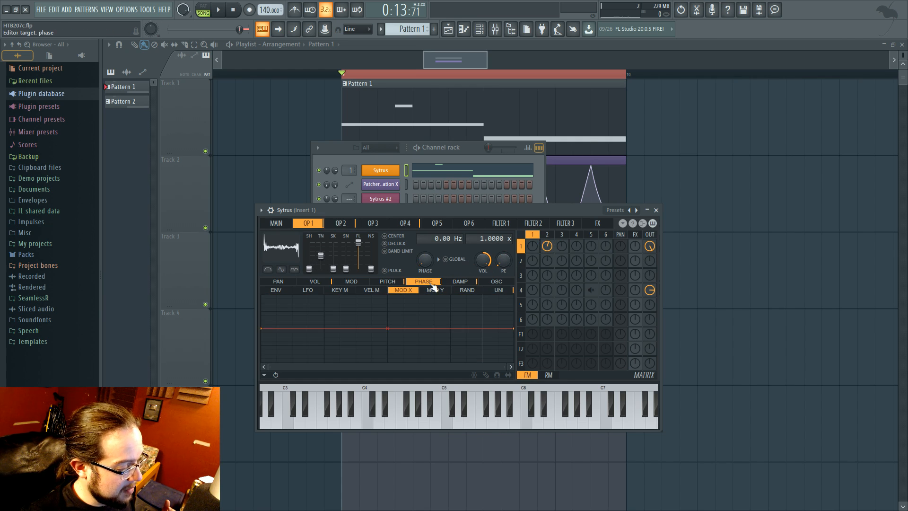
pyautogui.click(497, 281)
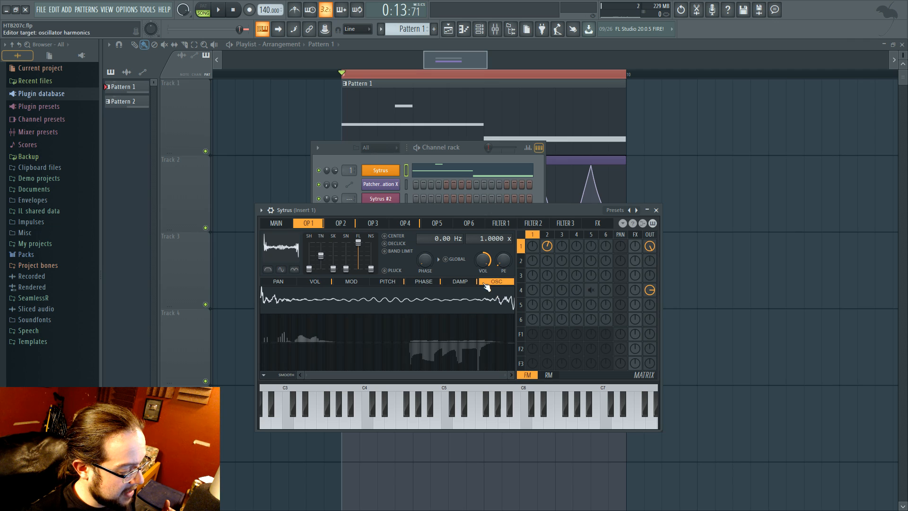
pyautogui.click(548, 235)
pyautogui.click(532, 235)
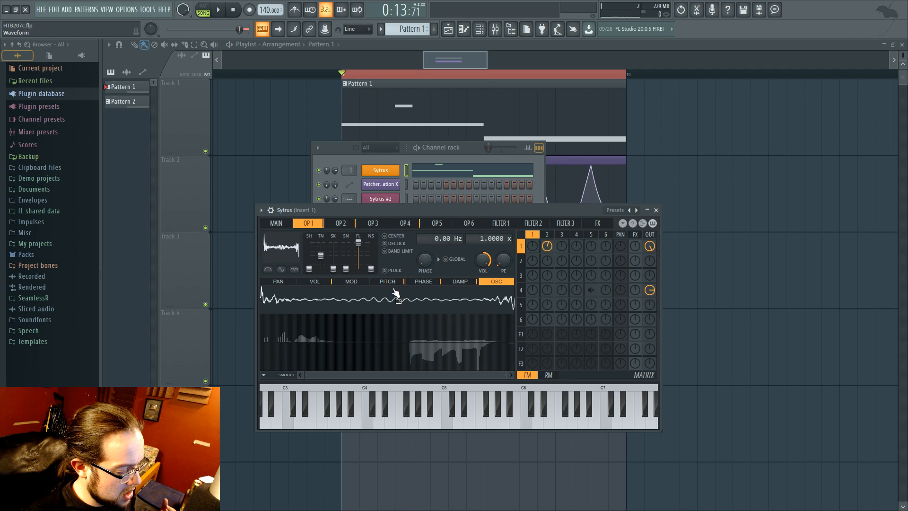
# Examine operator 1's unison mapping for pitch and the synth's main unison settings.
pyautogui.click(314, 282)
pyautogui.click(387, 282)
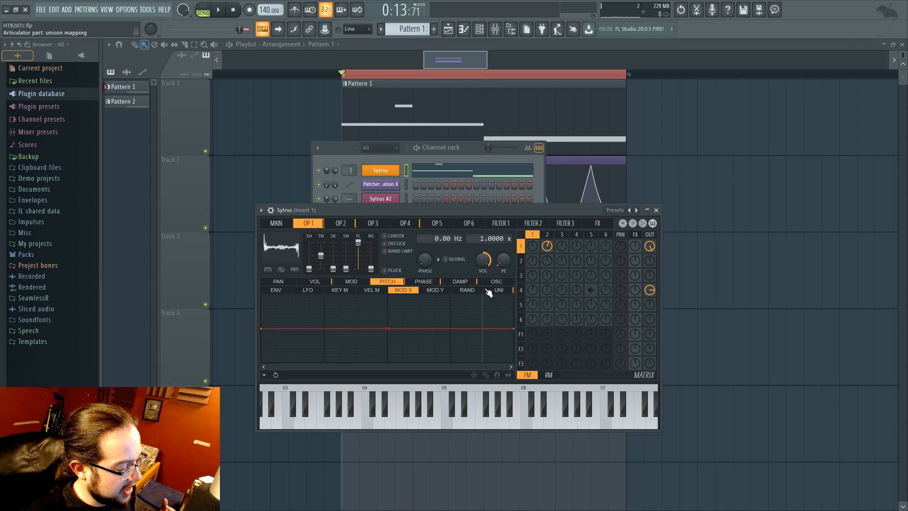
pyautogui.click(499, 290)
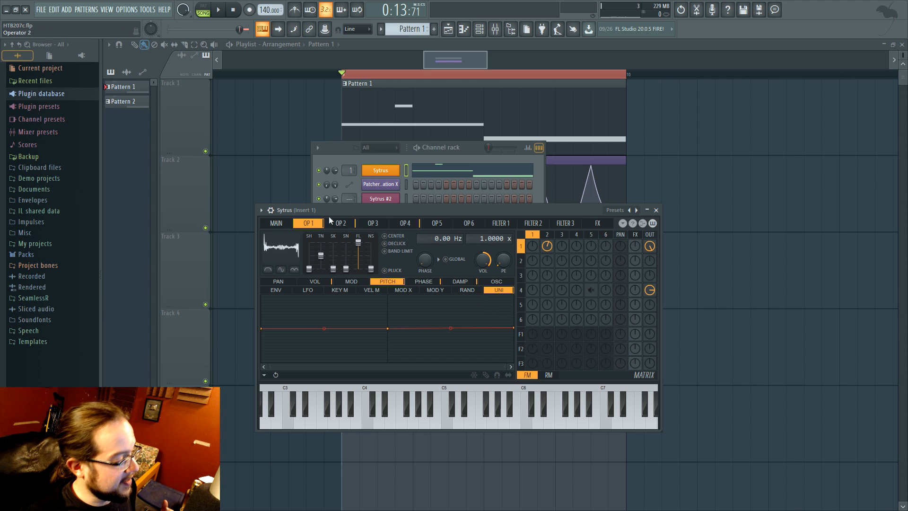
pyautogui.click(276, 223)
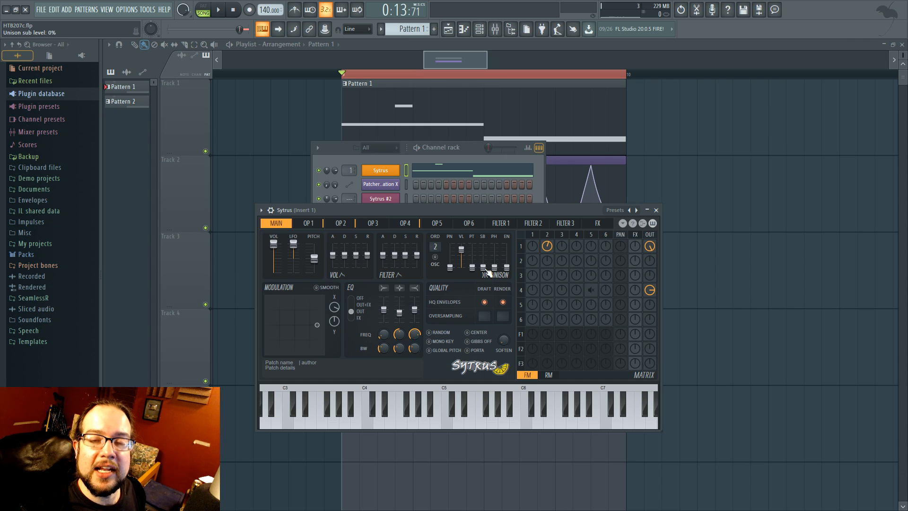
# Mute operator 4's output in the matrix and audition the song without it.
pyautogui.click(576, 235)
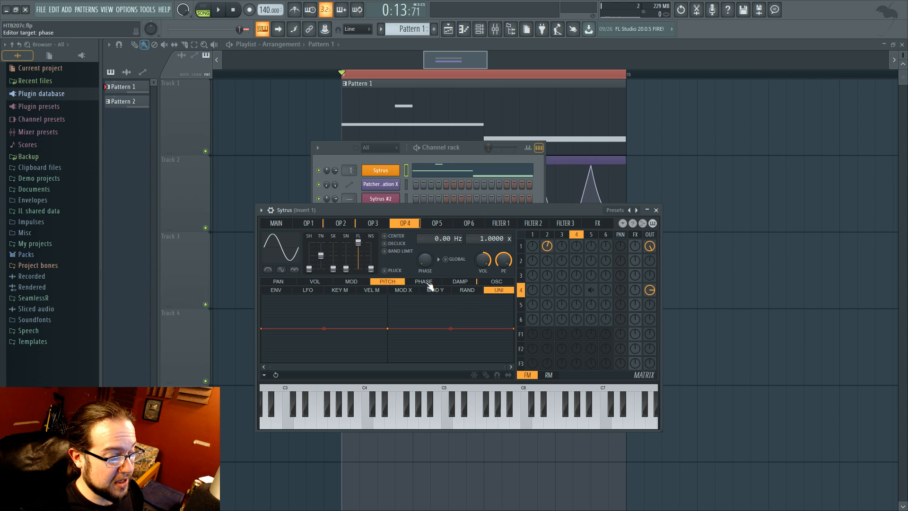
pyautogui.click(534, 233)
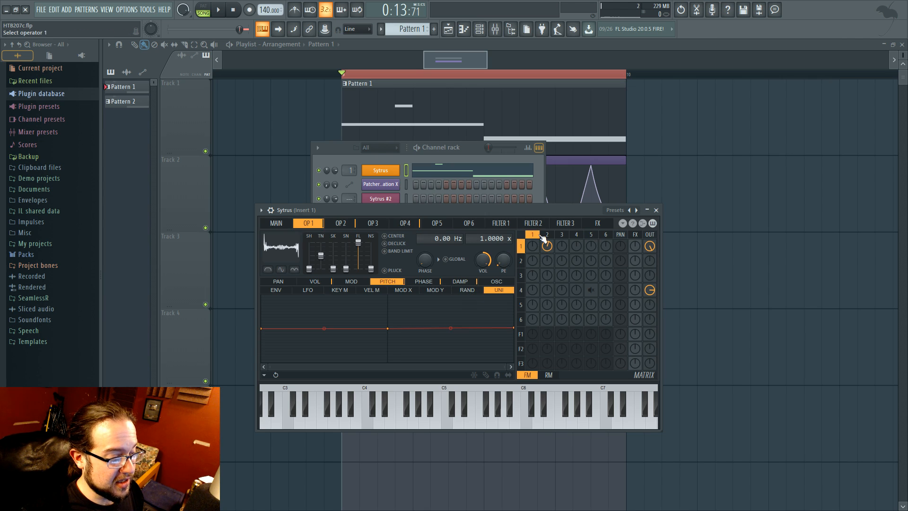
pyautogui.click(650, 291)
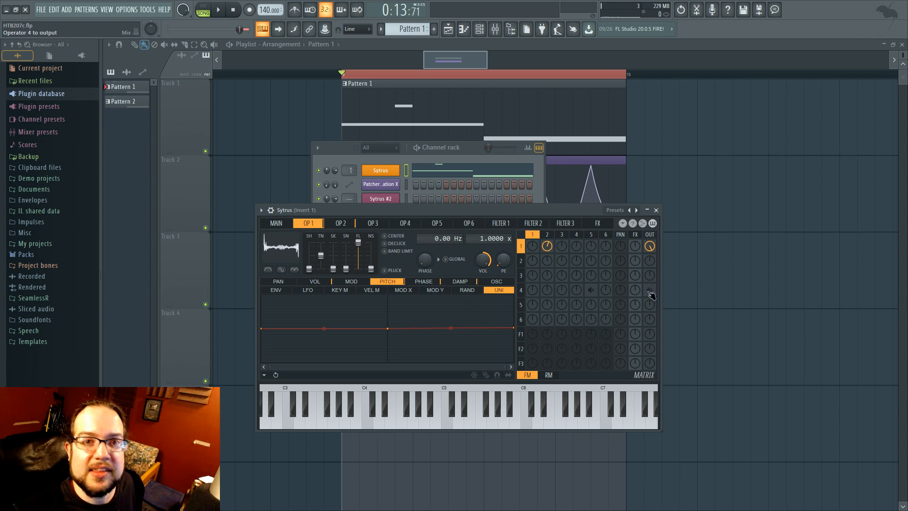
pyautogui.press('space')
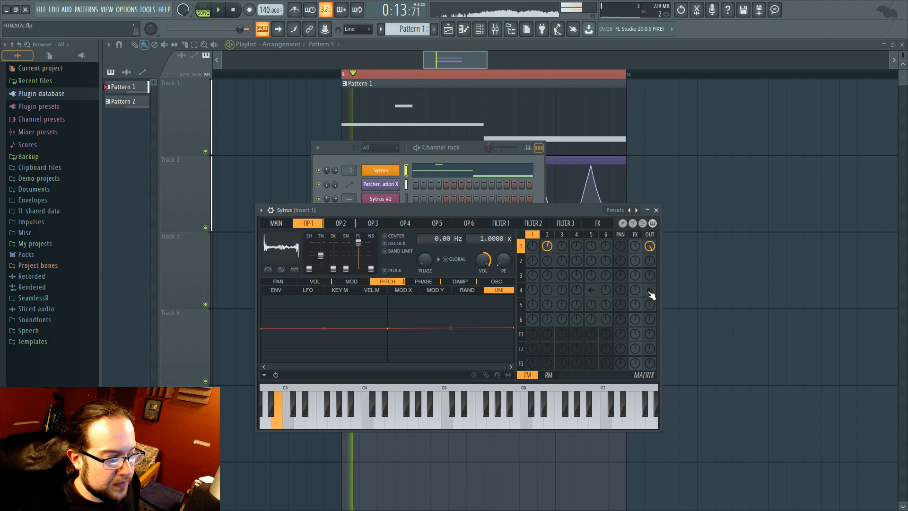
pyautogui.press('space')
# Try a higher unison pitch amount in the main settings while auditioning the song.
pyautogui.click(284, 224)
pyautogui.moveTo(473, 244); pyautogui.dragTo(475, 262)
pyautogui.press('space')
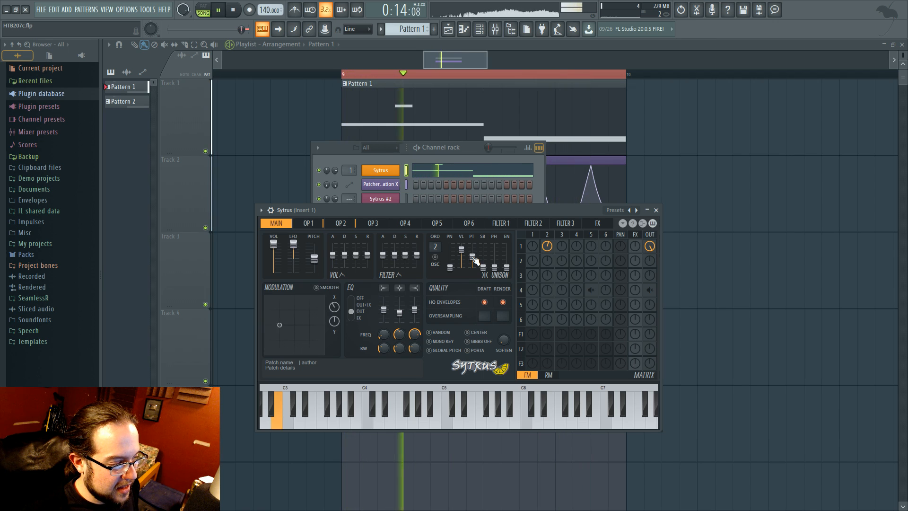
pyautogui.press('space')
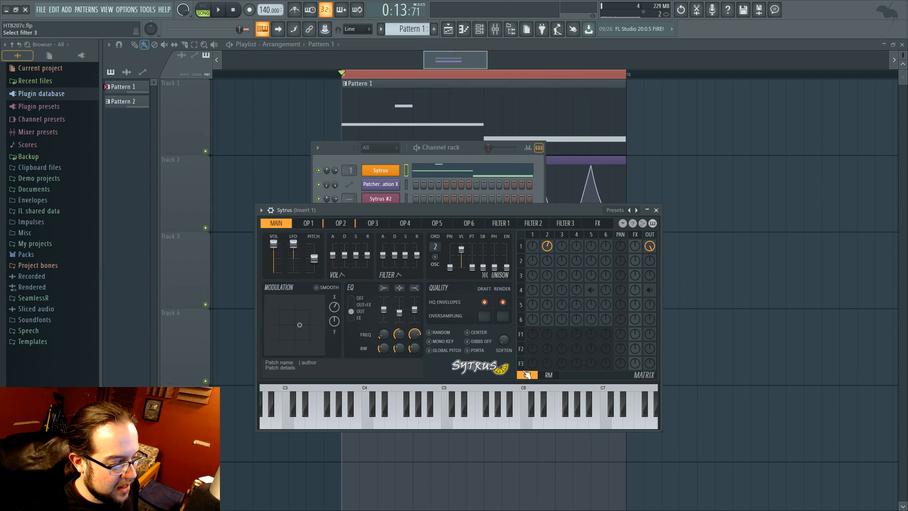
# Review operator 1's pitch and phase unison mappings, and set its pitch envelope amount to +134 cents.
pyautogui.click(533, 245)
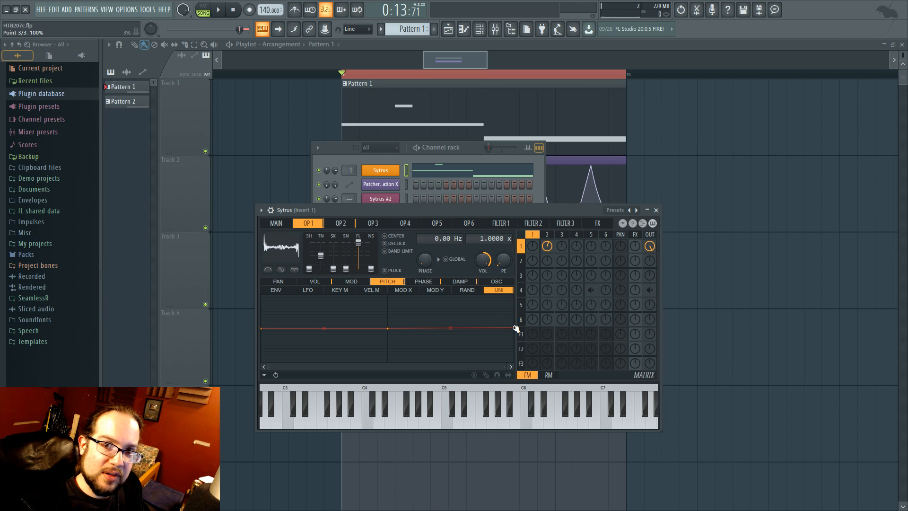
pyautogui.click(424, 281)
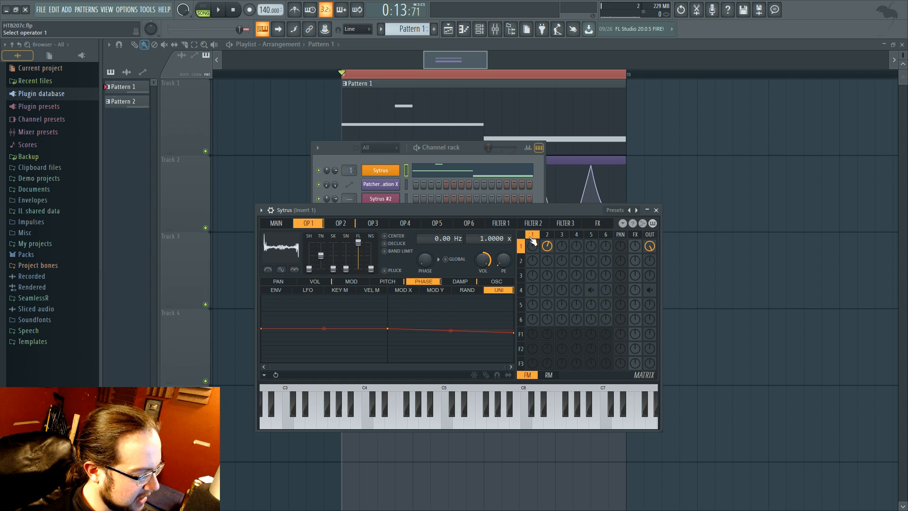
pyautogui.click(375, 283)
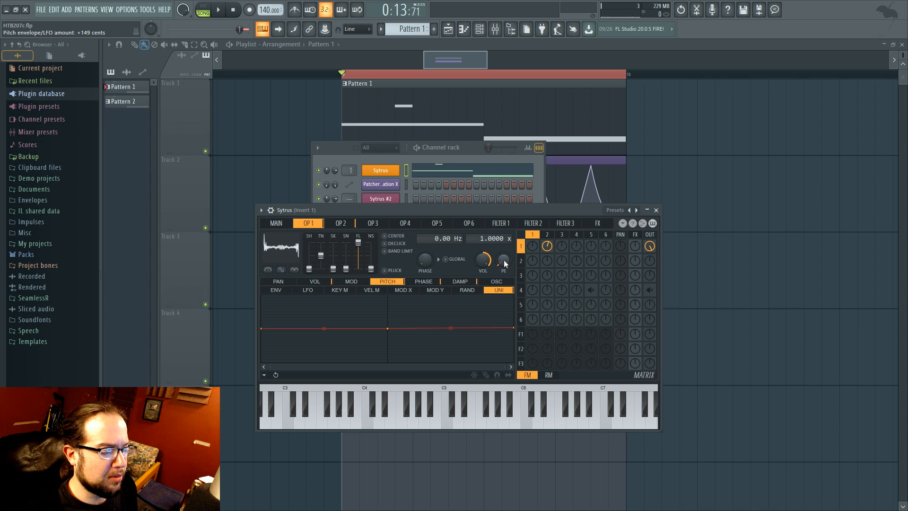
pyautogui.scroll(-4, 501, 264)
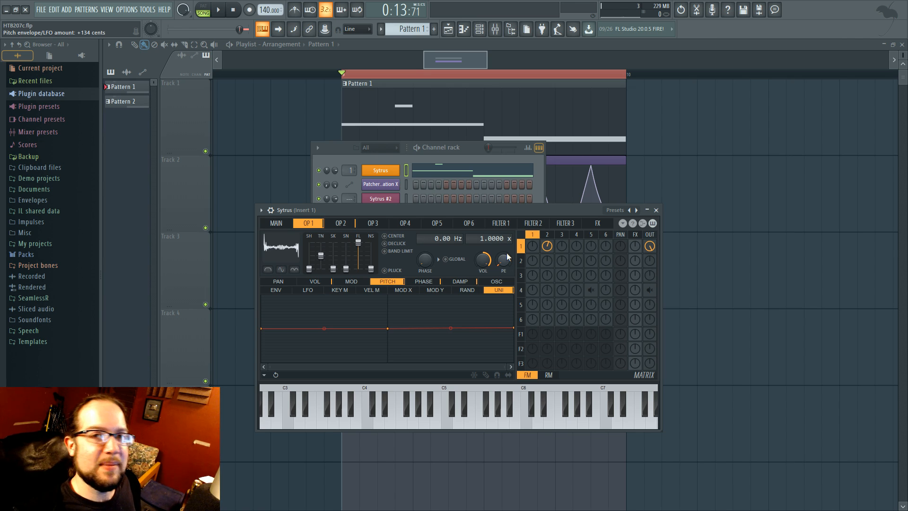
# Check operator 1's key mappings for pitch, damping and phase, and operator 2's key mappings for phase and volume.
pyautogui.click(548, 236)
pyautogui.click(533, 234)
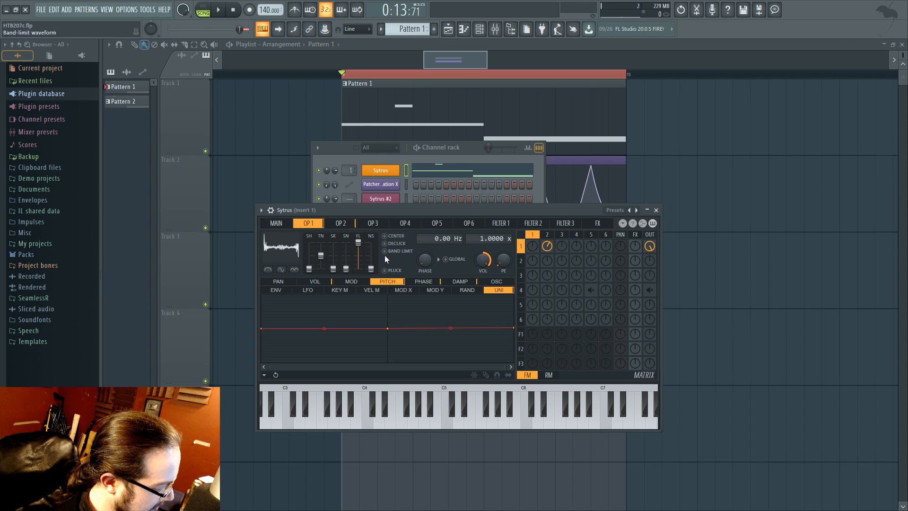
pyautogui.click(340, 289)
pyautogui.click(460, 281)
pyautogui.click(424, 281)
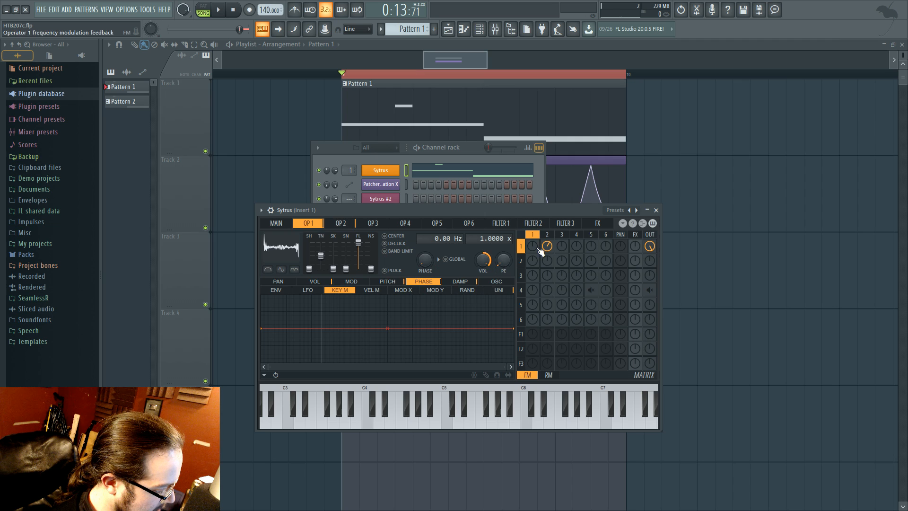
pyautogui.click(533, 258)
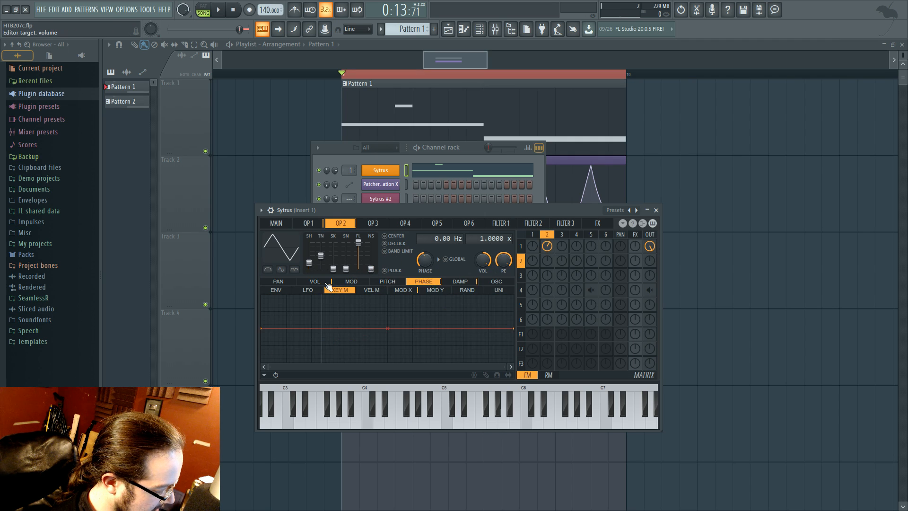
pyautogui.click(330, 283)
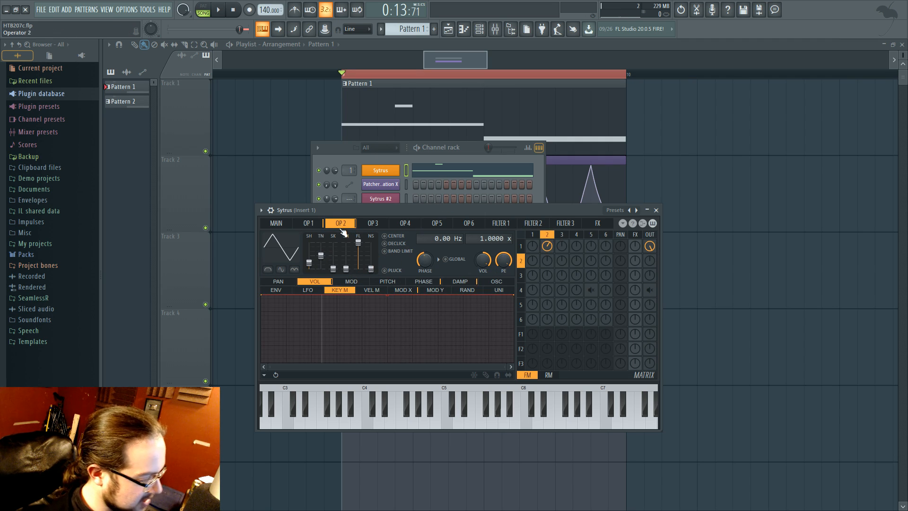
# Look over the main settings and operator 3, and return to operator 2's phase key mapping.
pyautogui.click(276, 224)
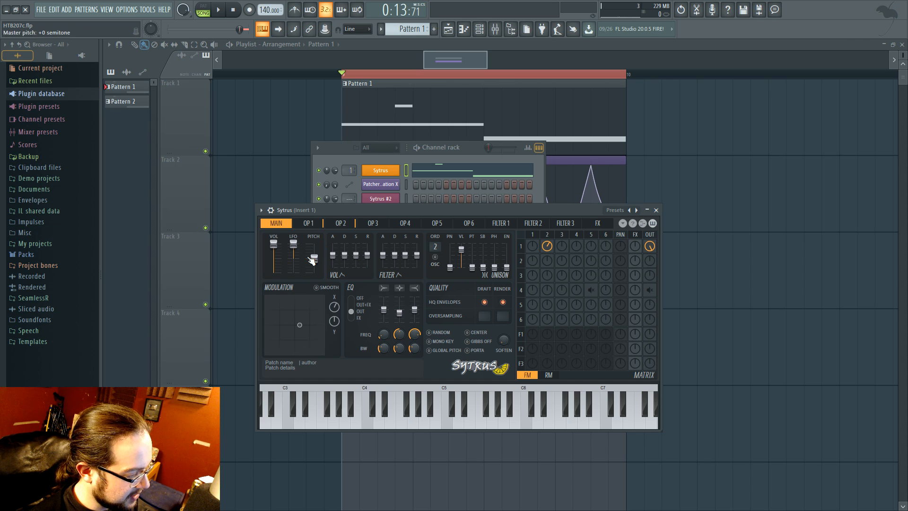
pyautogui.click(560, 236)
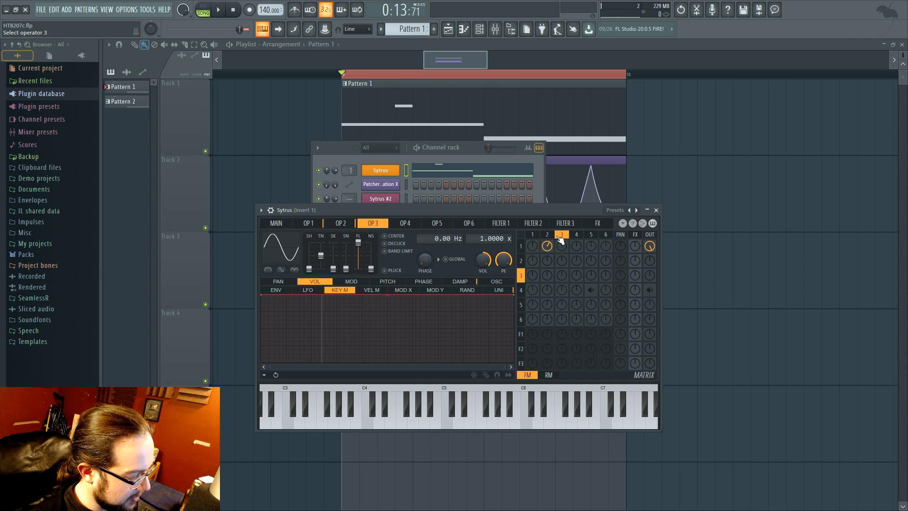
pyautogui.click(547, 234)
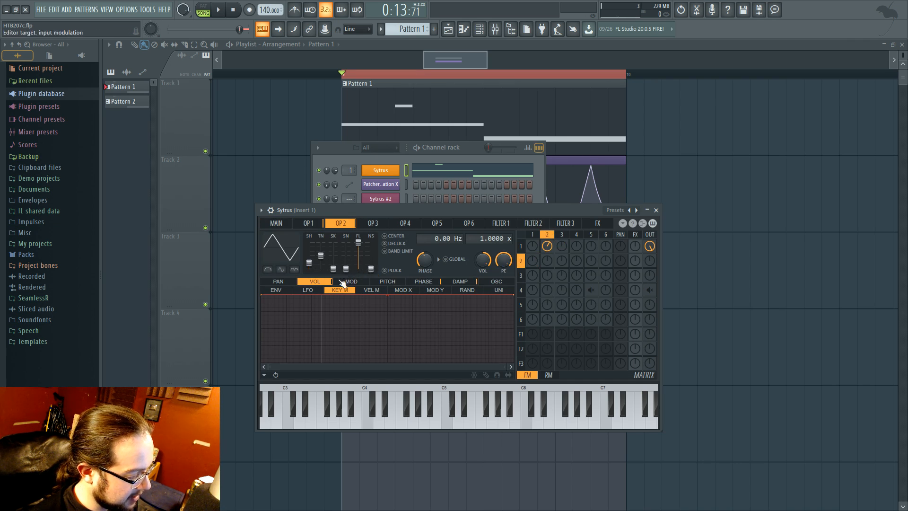
pyautogui.click(424, 281)
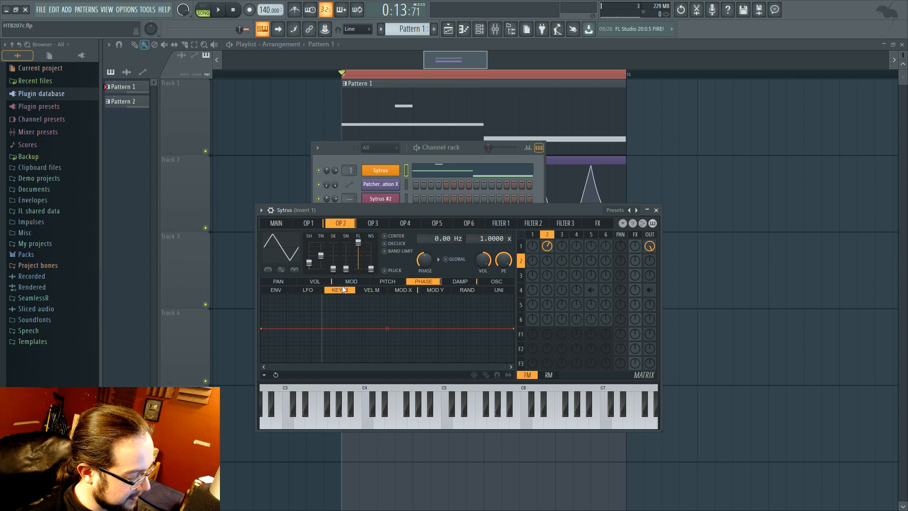
# Check operator 2's Mod X mapping for volume and audition the song briefly.
pyautogui.click(314, 282)
pyautogui.click(403, 290)
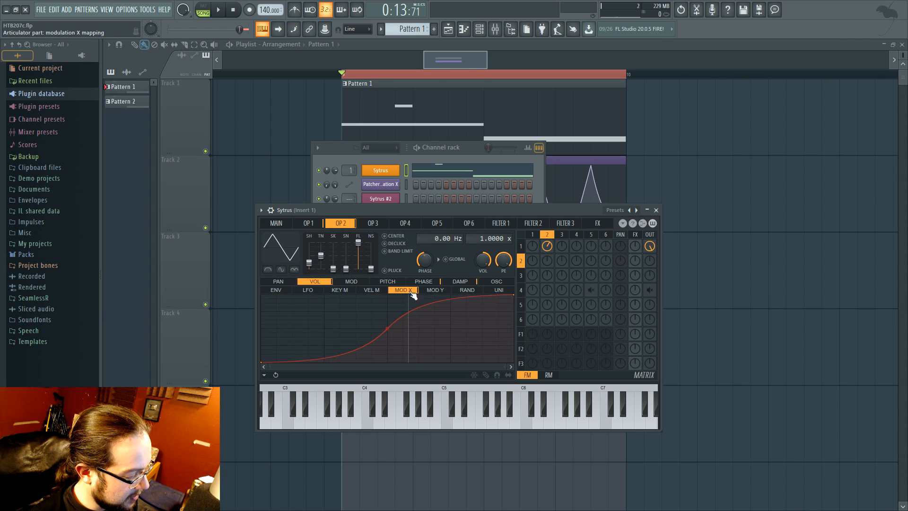
pyautogui.moveTo(560, 210); pyautogui.dragTo(568, 206)
pyautogui.press('space')
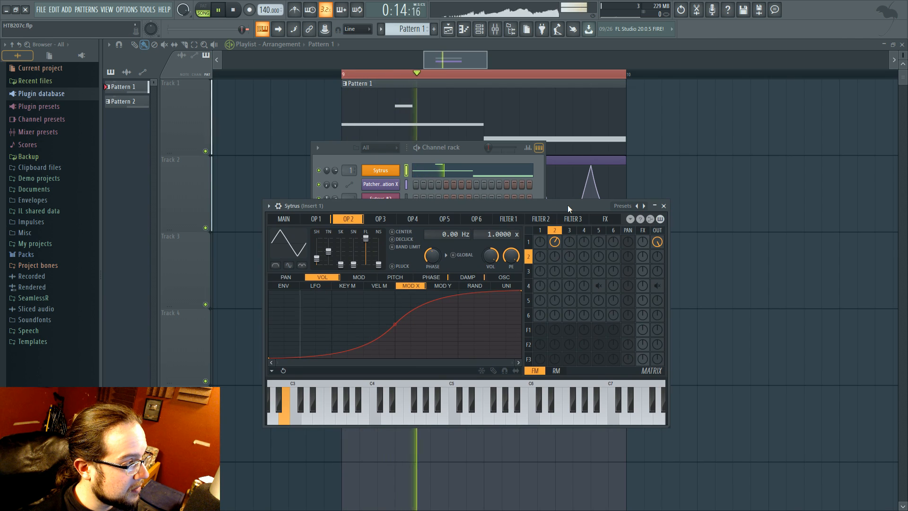
pyautogui.press('space')
# Try operator 1's first harmonic at 100% magnitude during playback, and remove it again.
pyautogui.rightClick(657, 242)
pyautogui.rightClick(658, 242)
pyautogui.click(540, 230)
pyautogui.click(504, 278)
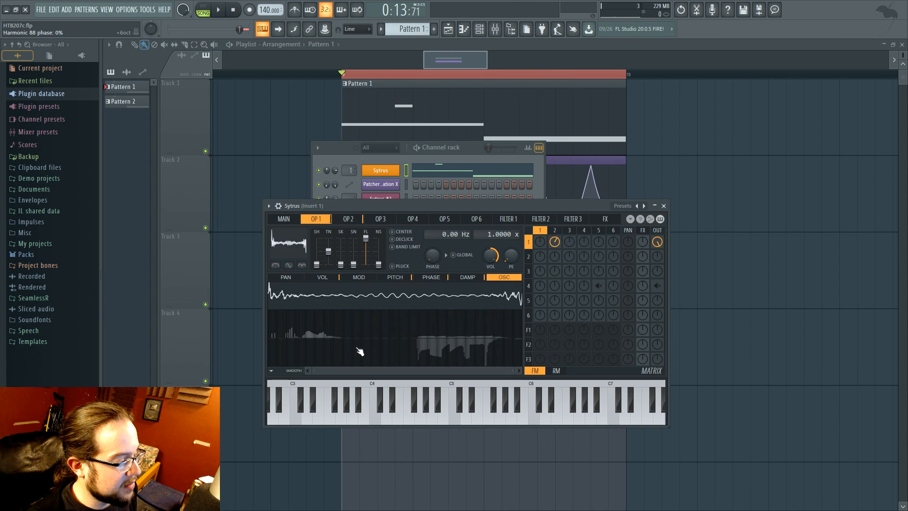
pyautogui.click(269, 312)
pyautogui.press('space')
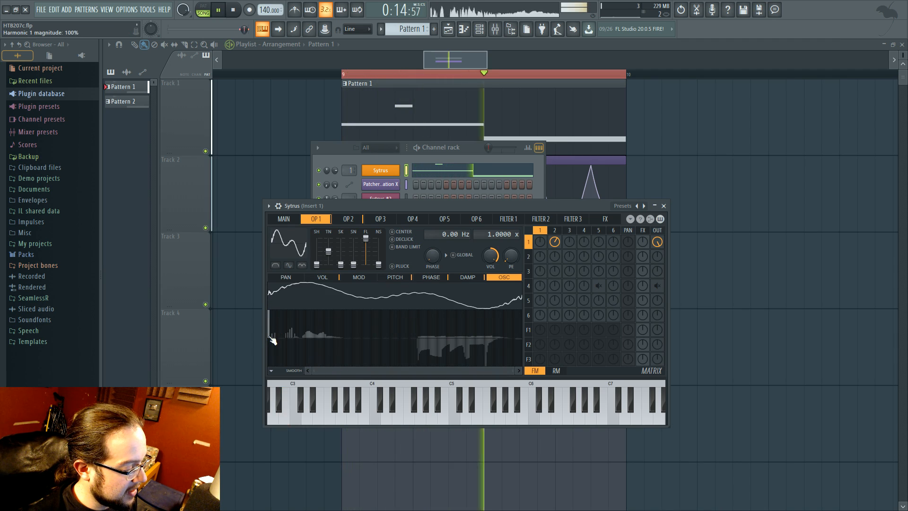
pyautogui.click(269, 338)
pyautogui.press('space')
# Unmute operator 4's output and its frequency modulation from operator 5, and show operator 5's settings while the song plays.
pyautogui.click(561, 230)
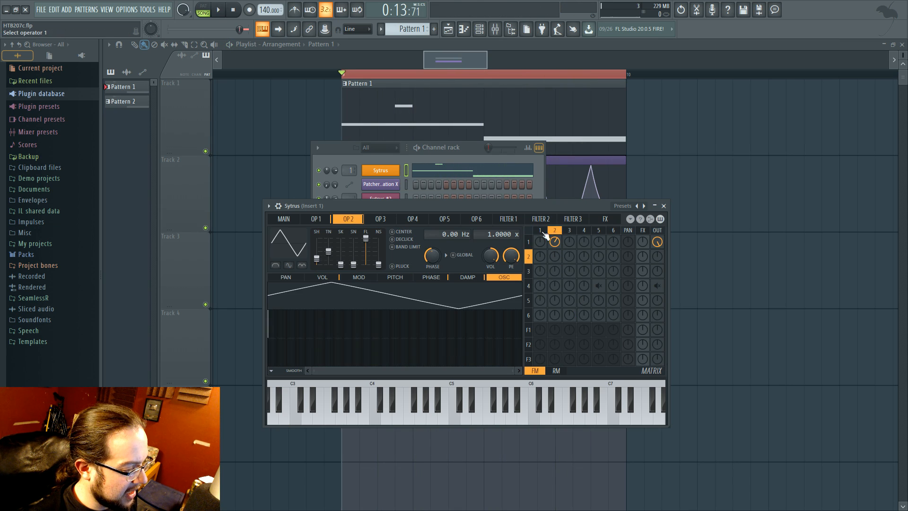
pyautogui.click(542, 232)
pyautogui.rightClick(658, 289)
pyautogui.rightClick(643, 289)
pyautogui.rightClick(601, 287)
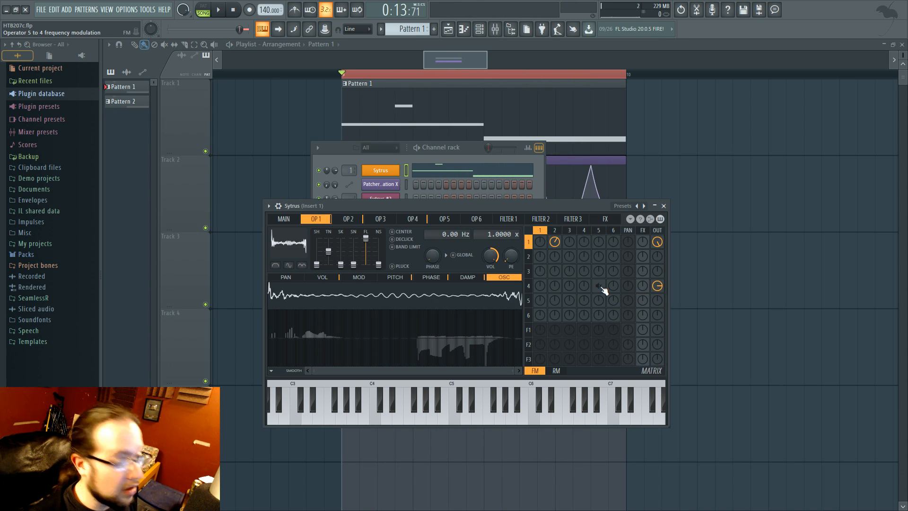
pyautogui.press('space')
pyautogui.click(599, 230)
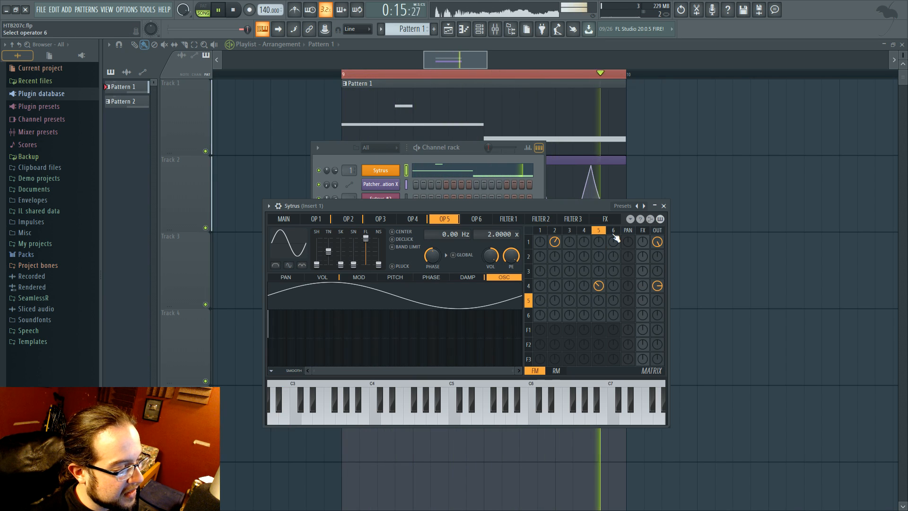
# Try a starting phase of 25% on operator 2, auditioning the song repeatedly.
pyautogui.click(555, 231)
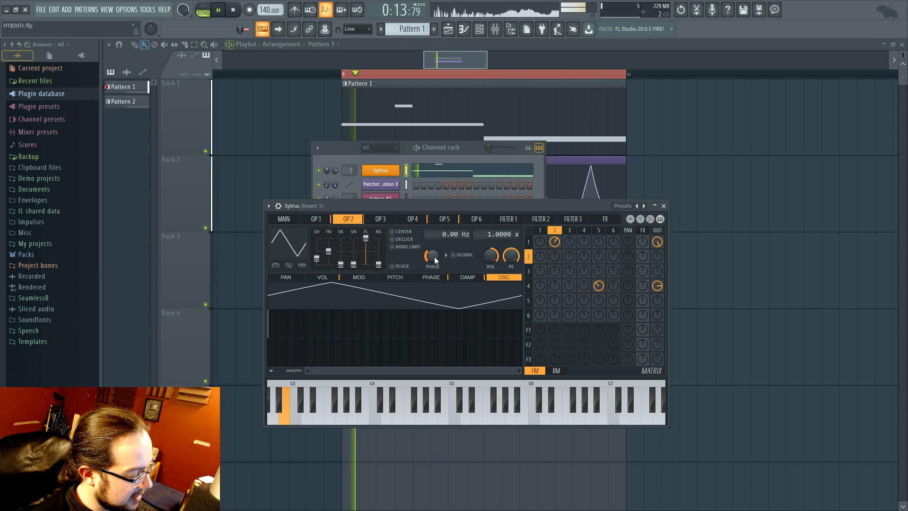
pyautogui.moveTo(435, 258)
pyautogui.mouseDown()
pyautogui.moveTo(434, 270)
pyautogui.moveTo(434, 256)
pyautogui.mouseUp()
pyautogui.press('space')
pyautogui.press('space')
pyautogui.press('space')
pyautogui.press('space')
pyautogui.press('space')
pyautogui.press('space')
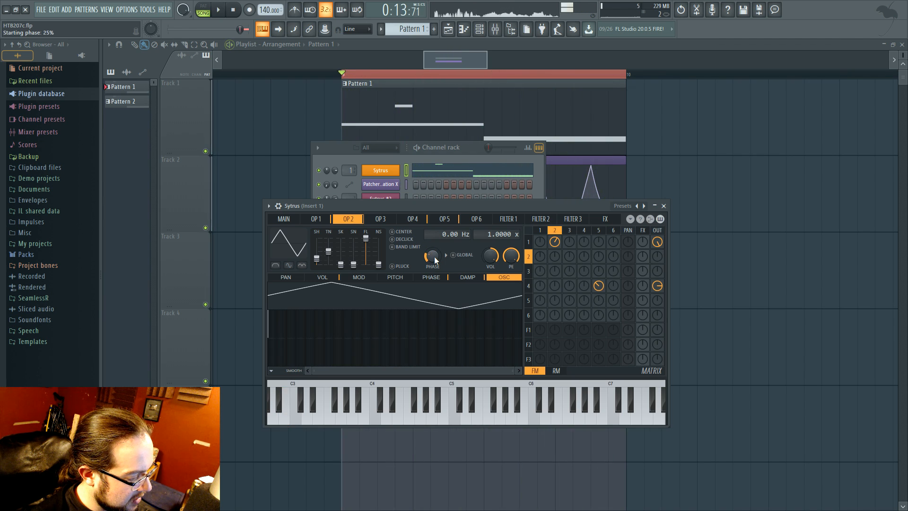
# Set operator 2's frequency modulation of operator 1 to 10%, and operator 2's starting phase to 37%, during playback.
pyautogui.moveTo(434, 256); pyautogui.dragTo(434, 268)
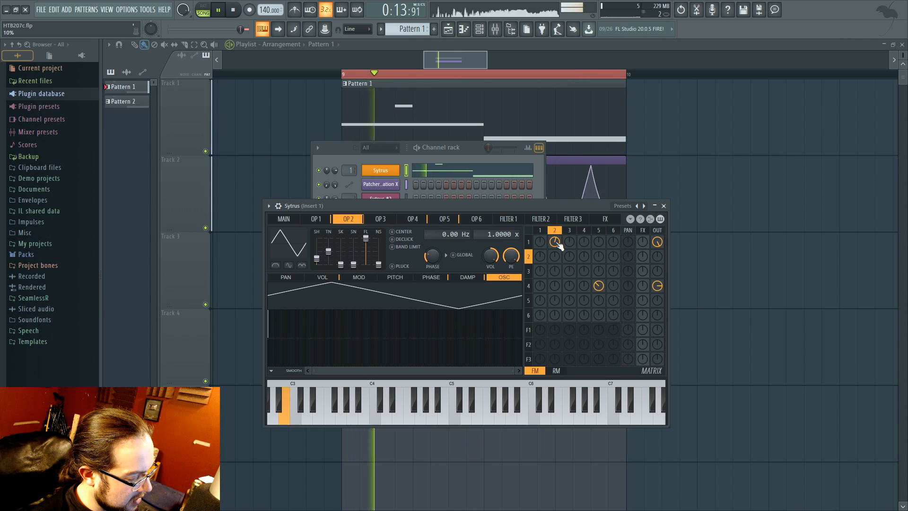
pyautogui.scroll(2, 437, 256)
pyautogui.scroll(4, 436, 255)
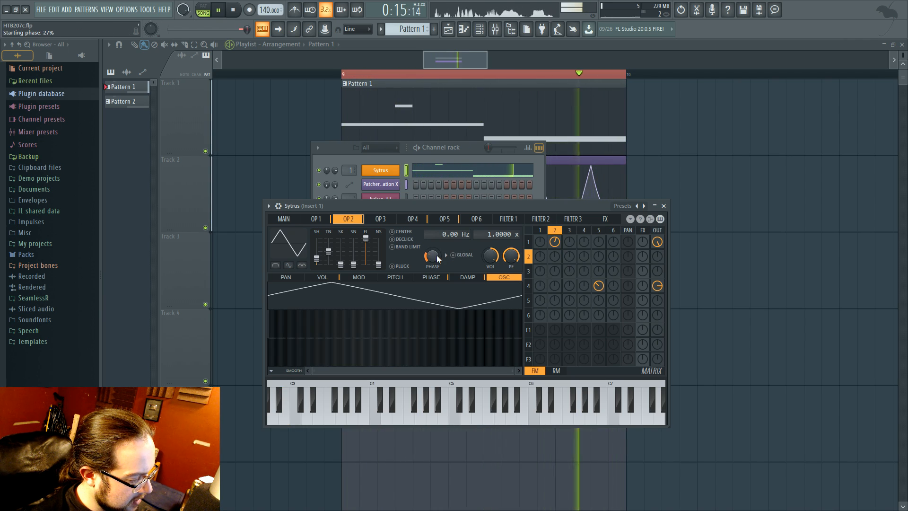
pyautogui.press('space')
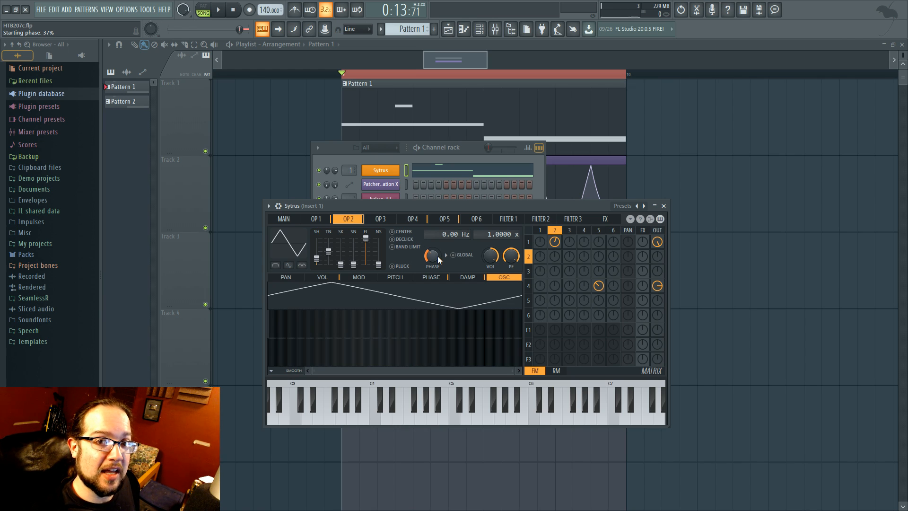
# Review the synth's main settings and check its mixer track for effects.
pyautogui.click(284, 219)
pyautogui.moveTo(413, 204); pyautogui.dragTo(403, 256)
pyautogui.doubleClick(350, 170)
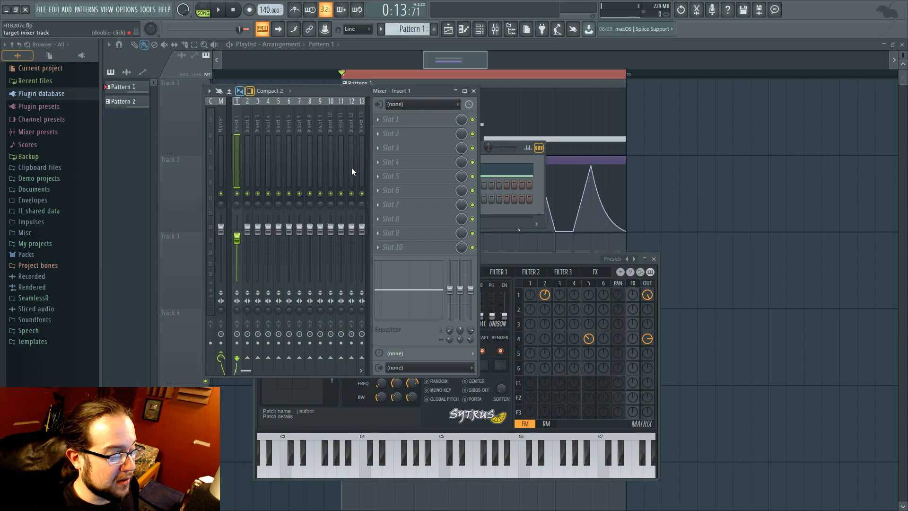
pyautogui.click(474, 91)
# Compare the oscillator waveforms of operators 2, 5 and 4.
pyautogui.moveTo(484, 261); pyautogui.dragTo(471, 183)
pyautogui.click(538, 209)
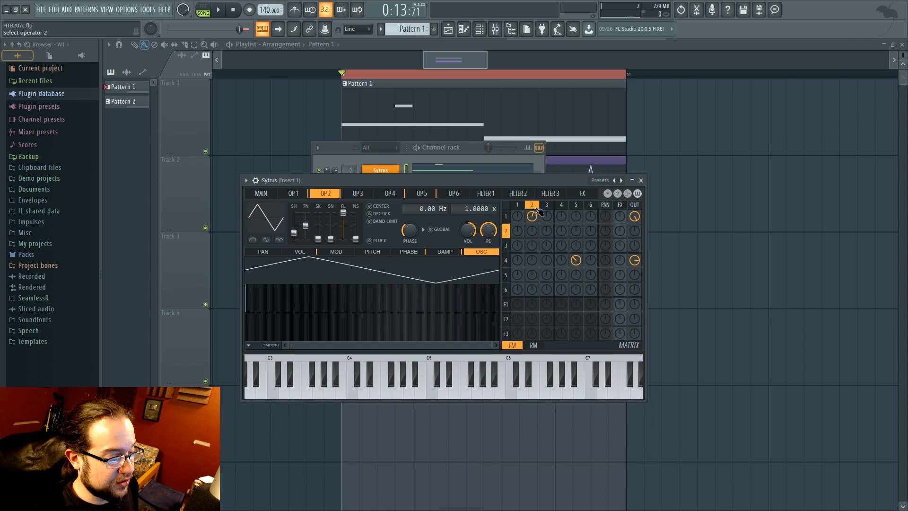
pyautogui.click(575, 208)
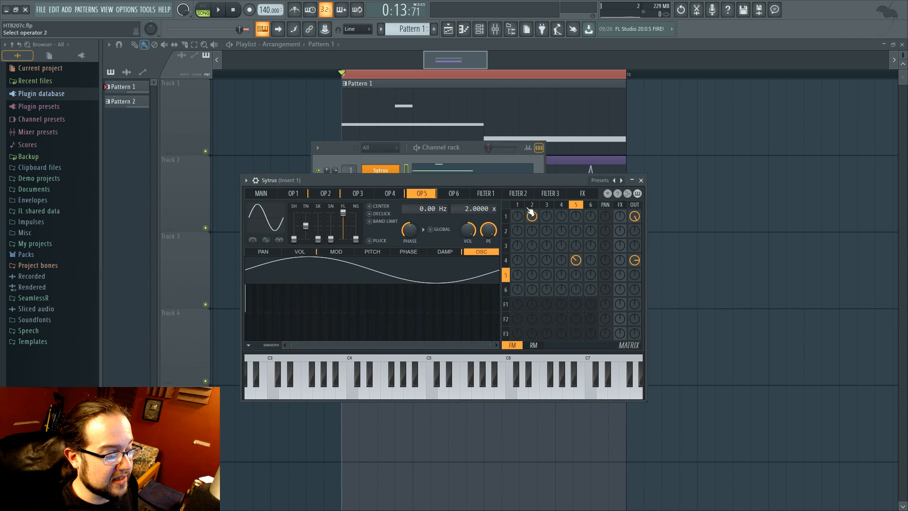
pyautogui.click(529, 210)
pyautogui.click(562, 208)
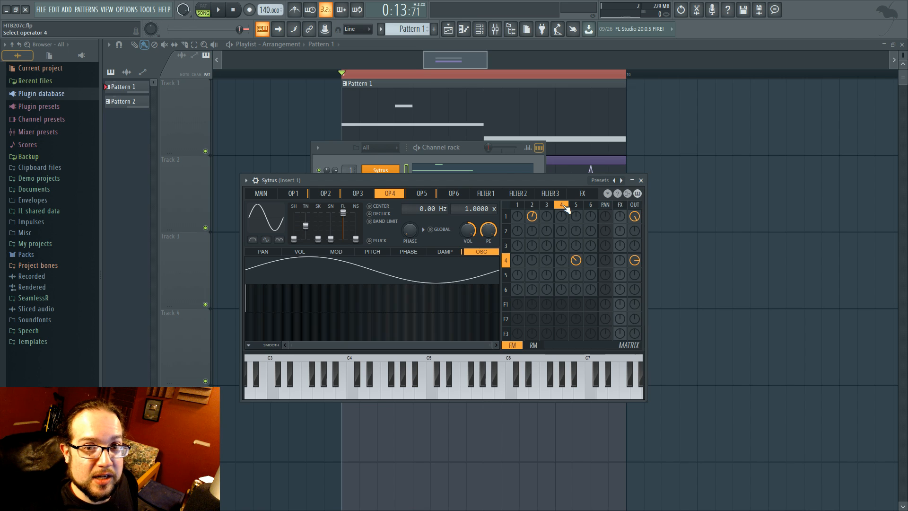
# Examine operator 1's lower harmonics up close in its oscillator editor.
pyautogui.click(517, 204)
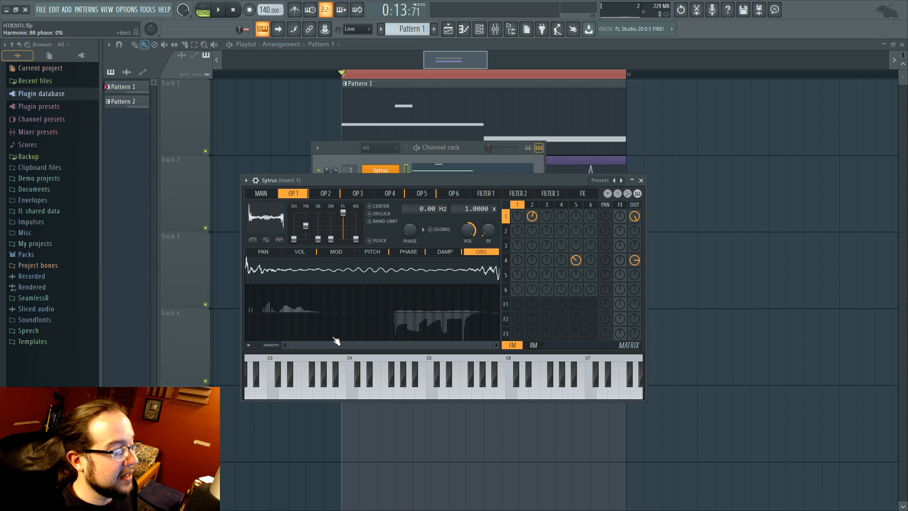
pyautogui.moveTo(490, 348); pyautogui.dragTo(354, 348)
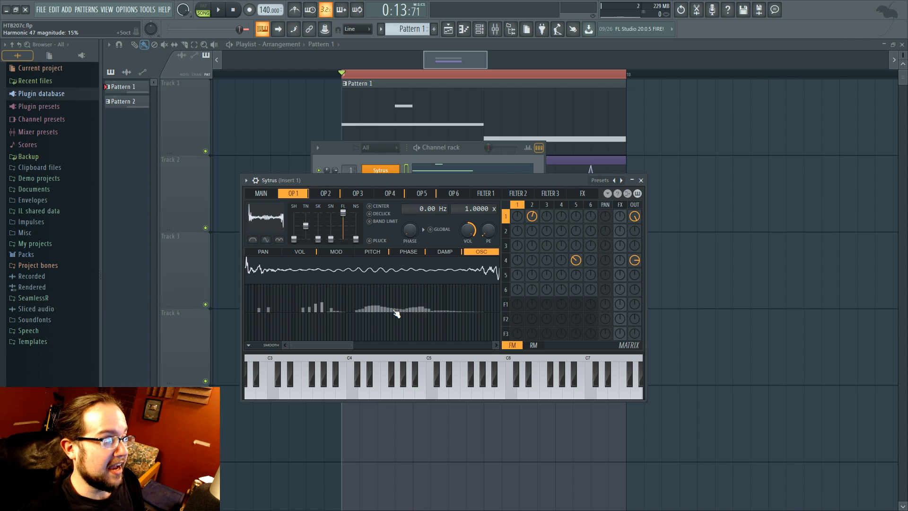
pyautogui.moveTo(458, 185)
pyautogui.mouseDown()
pyautogui.moveTo(532, 210)
pyautogui.moveTo(453, 171)
pyautogui.moveTo(472, 181)
pyautogui.mouseUp()
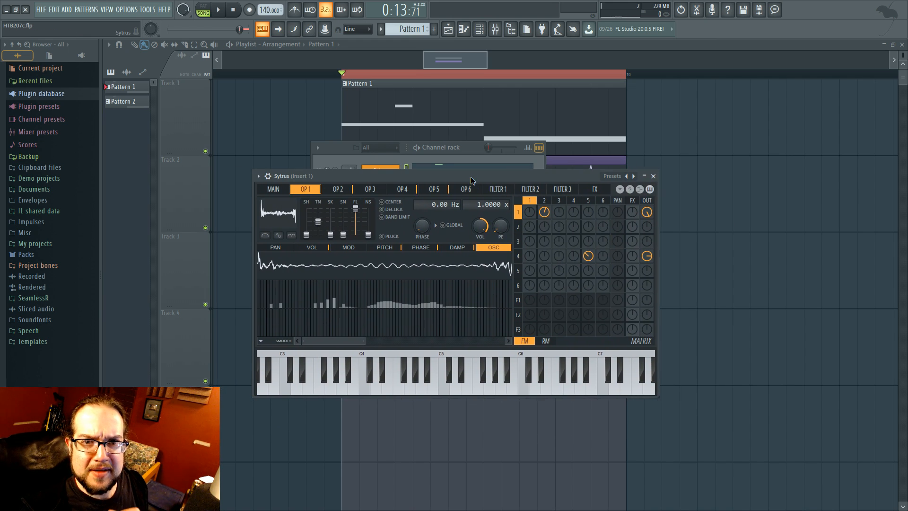